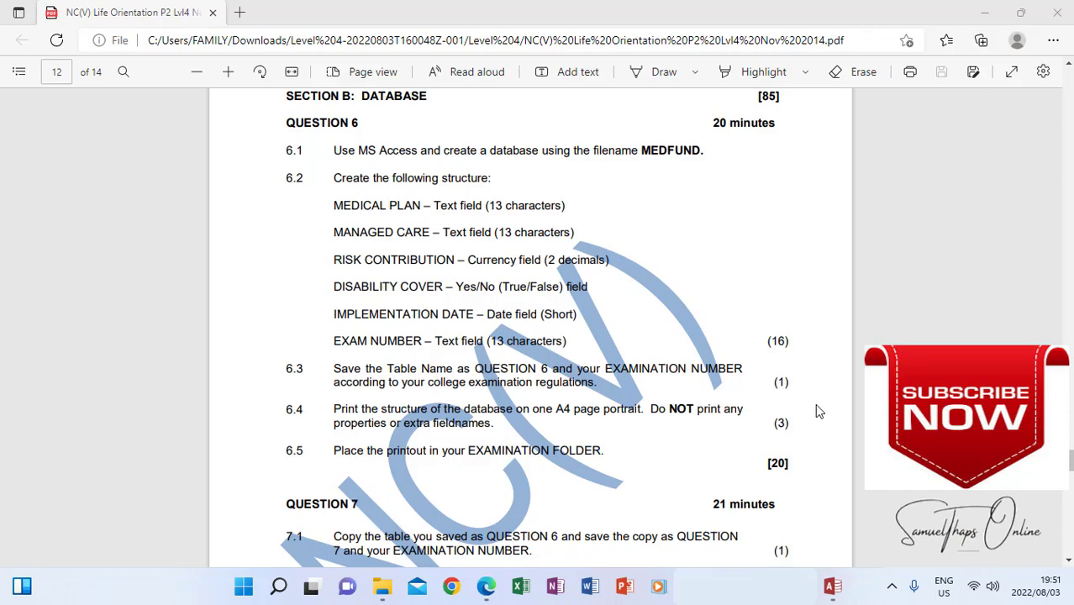
Switch to Access and start a blank desktop database with the file name MEDFUND
click(836, 576)
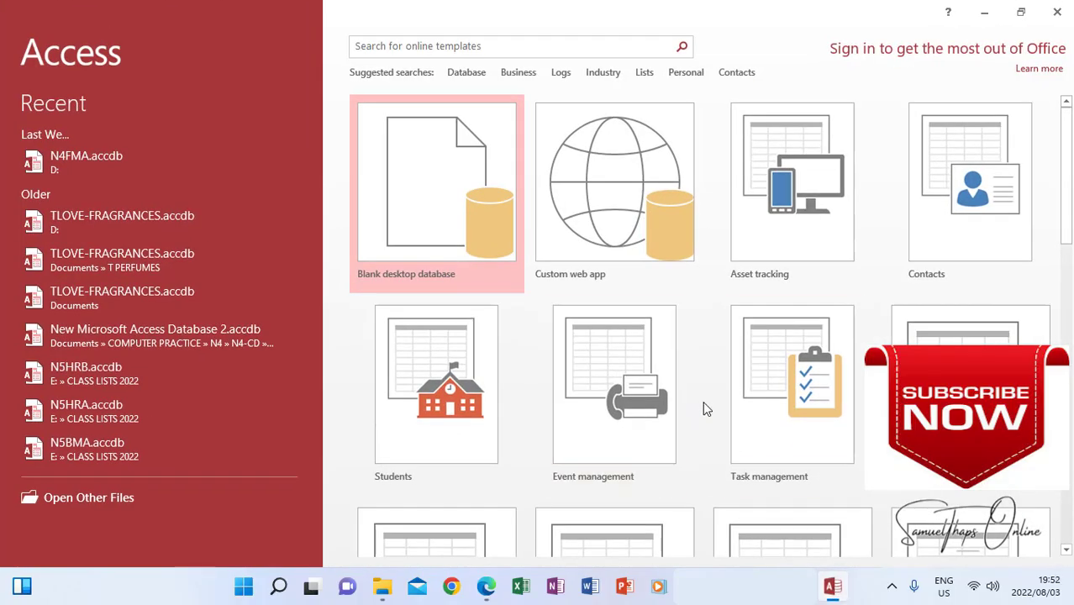
click(415, 220)
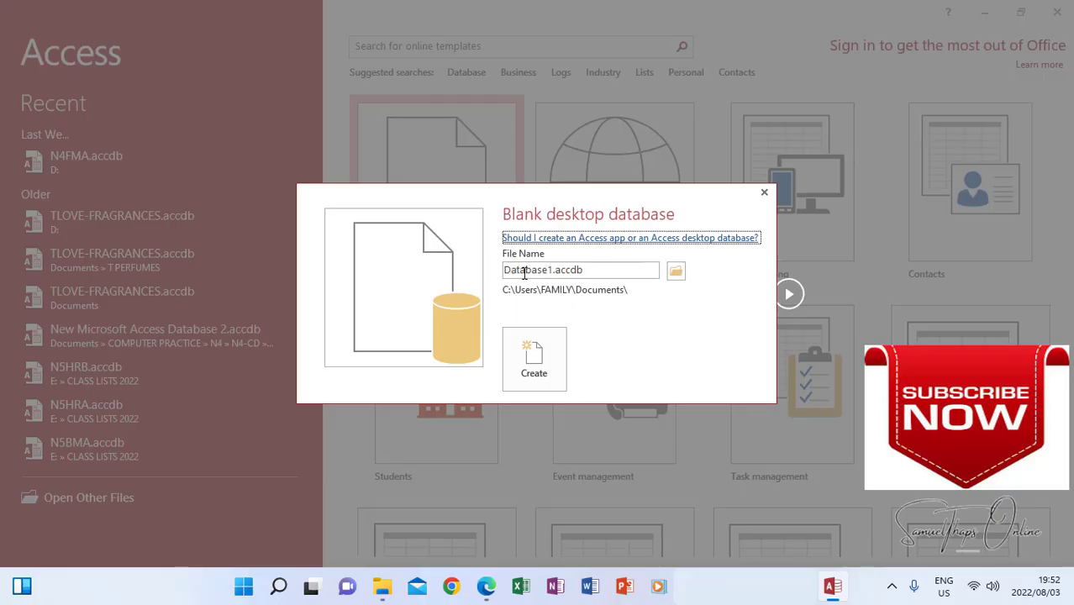
double_click(611, 271)
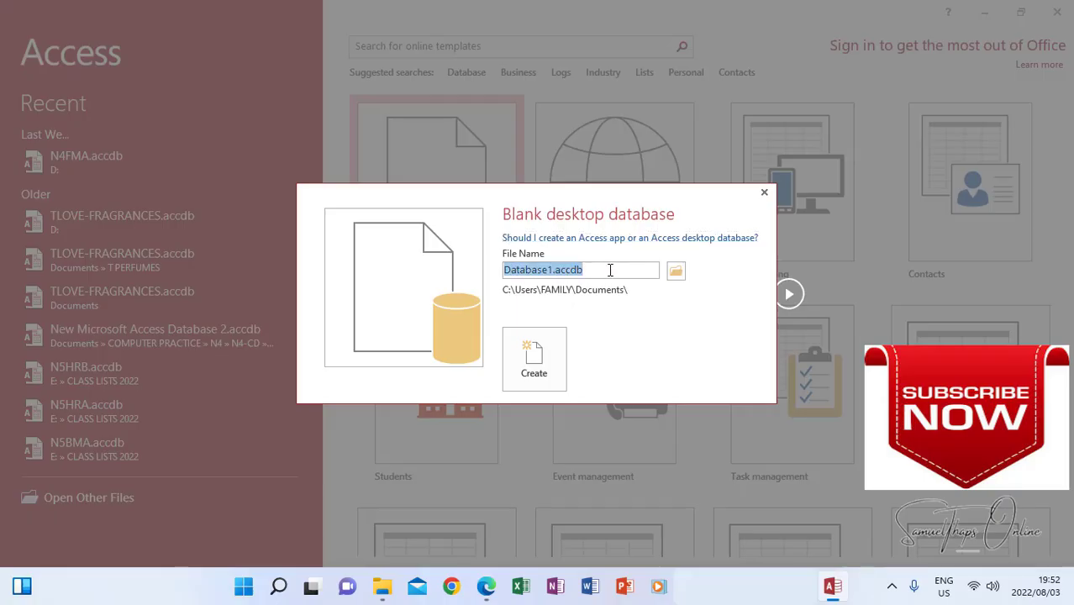
text(MED)
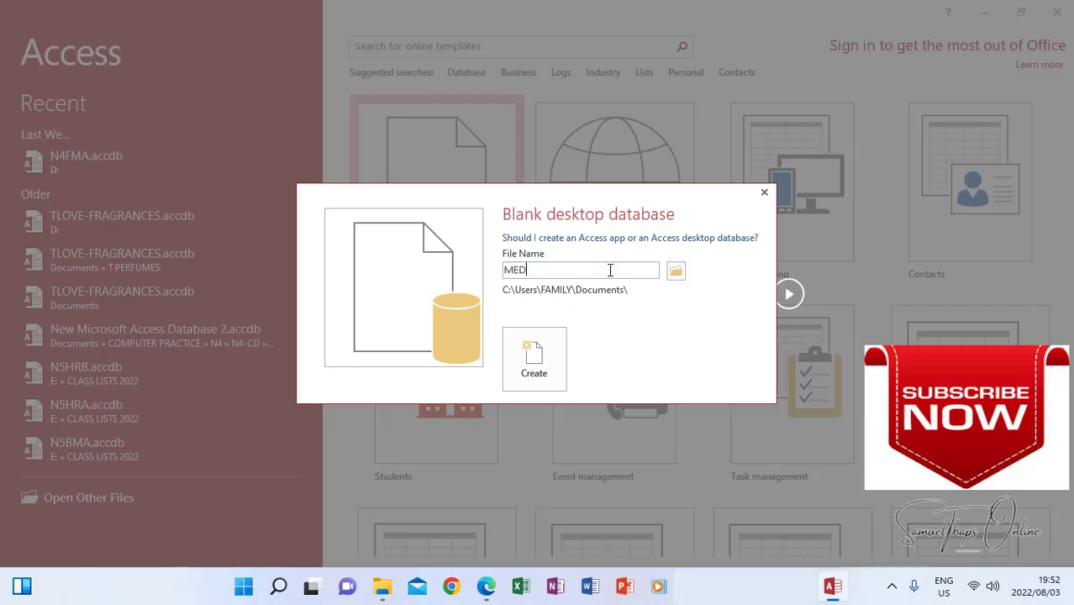
text(FUND)
Choose the Documents folder as the location for MEDFUND and create the database
click(676, 272)
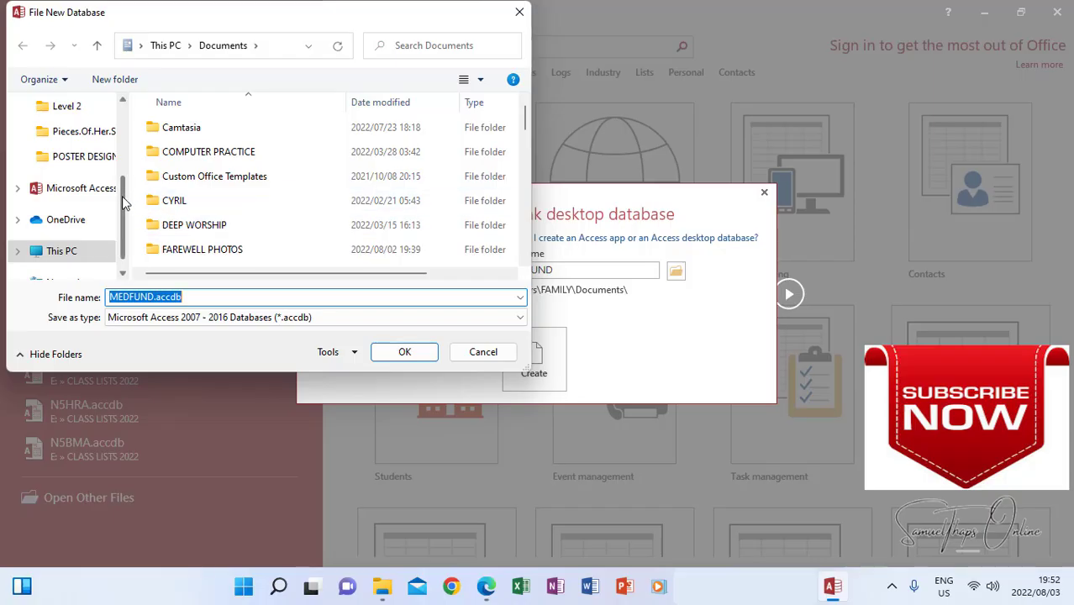
scroll(109, 155, up, 3)
click(77, 160)
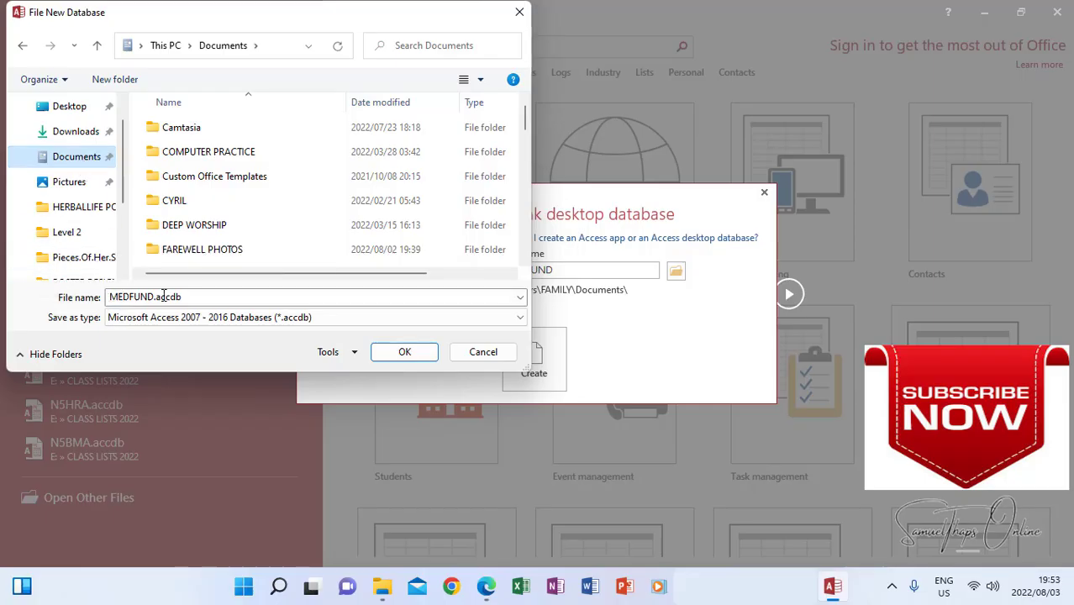
click(398, 351)
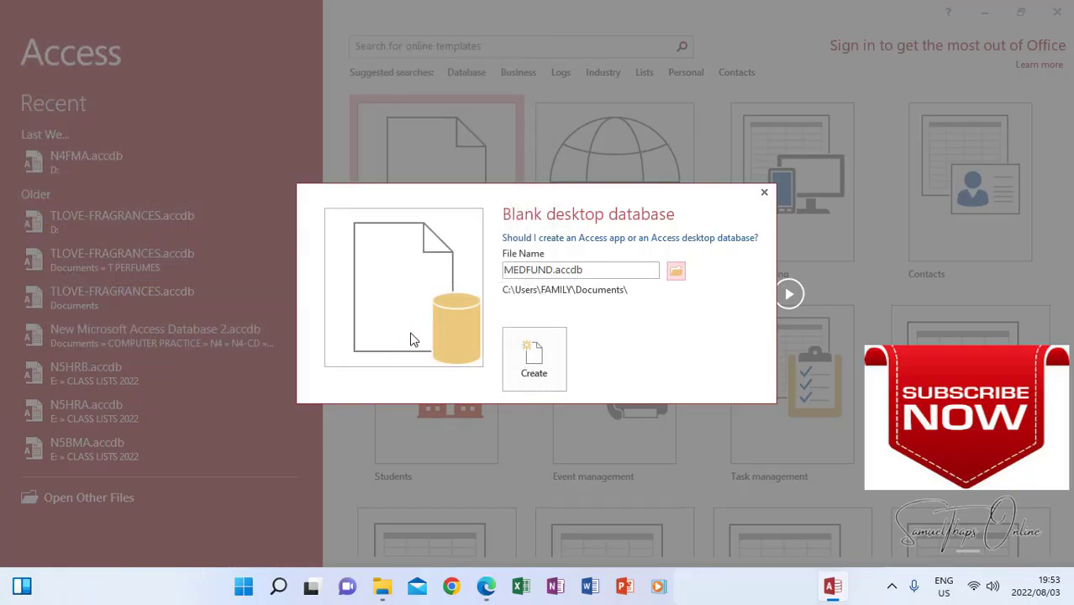
click(510, 371)
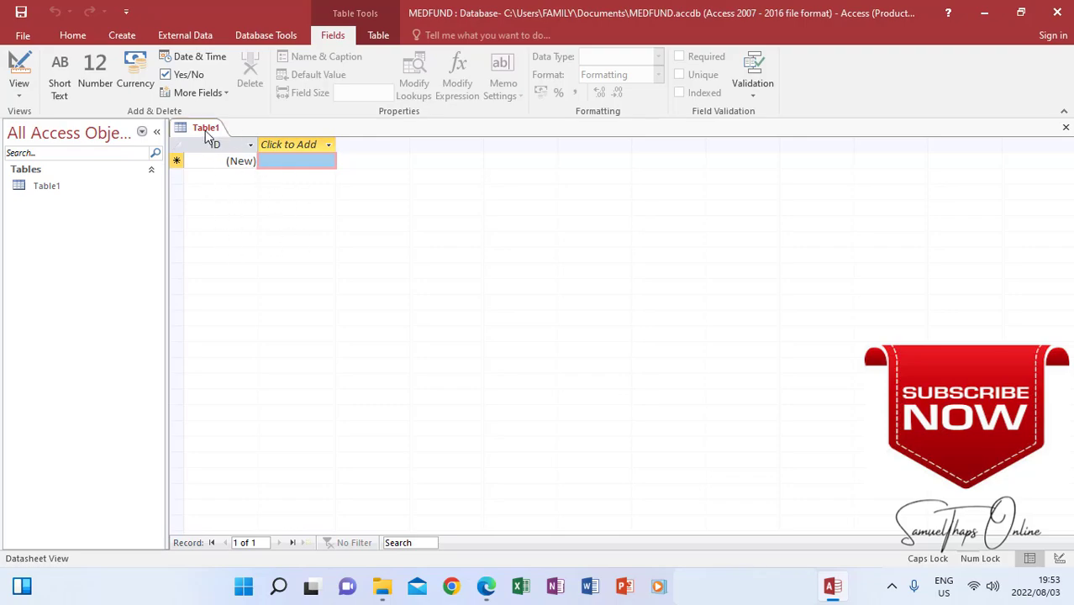
Switch the new table to Design View, saving it under the name QUESTION 6 EXAMINATION NUMBER from the question paper
click(19, 94)
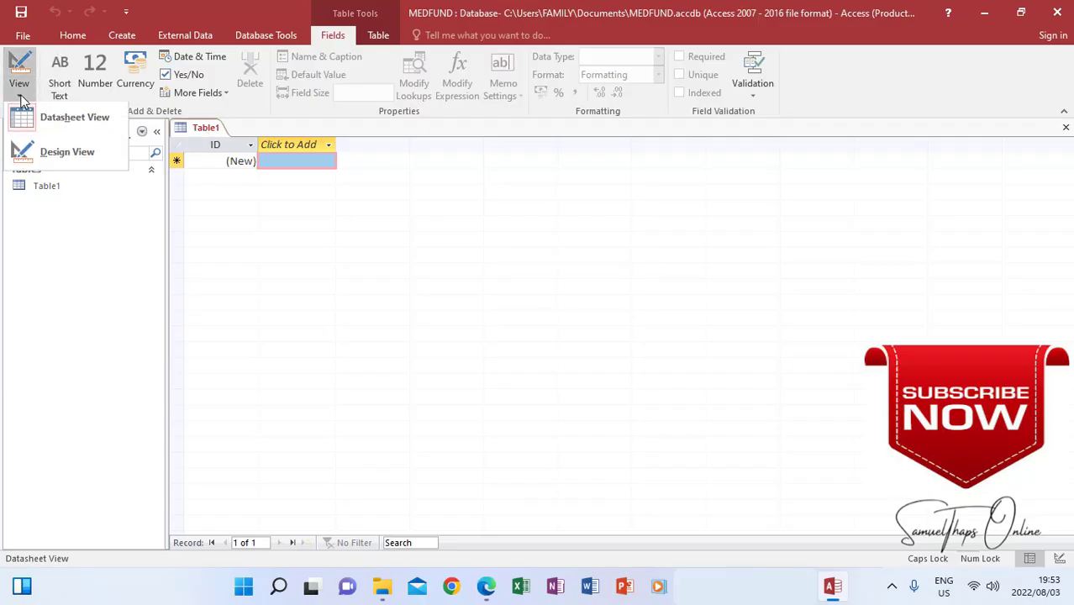
click(71, 155)
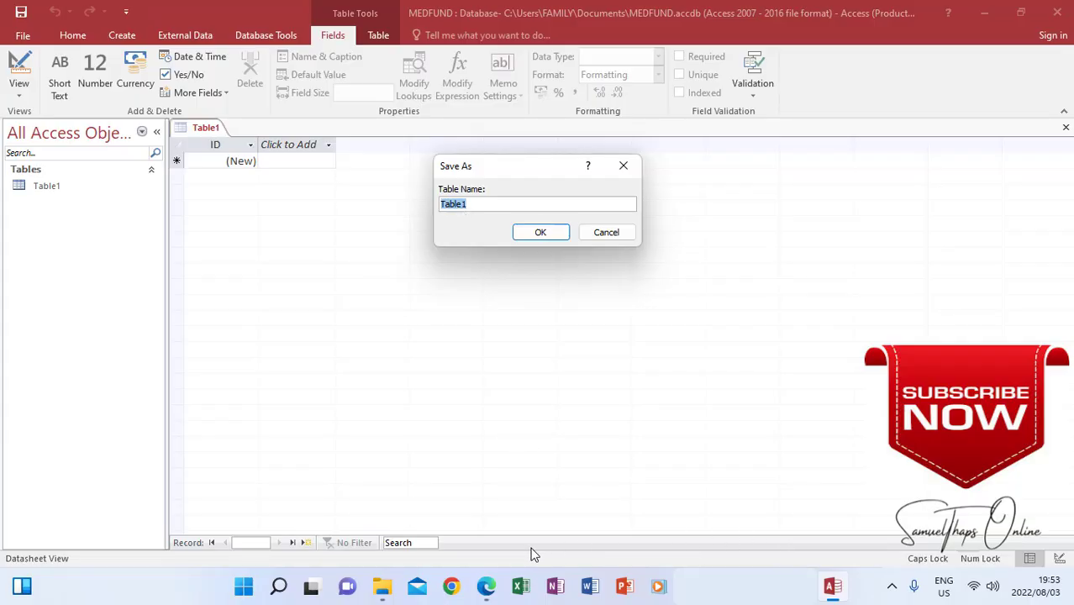
click(485, 586)
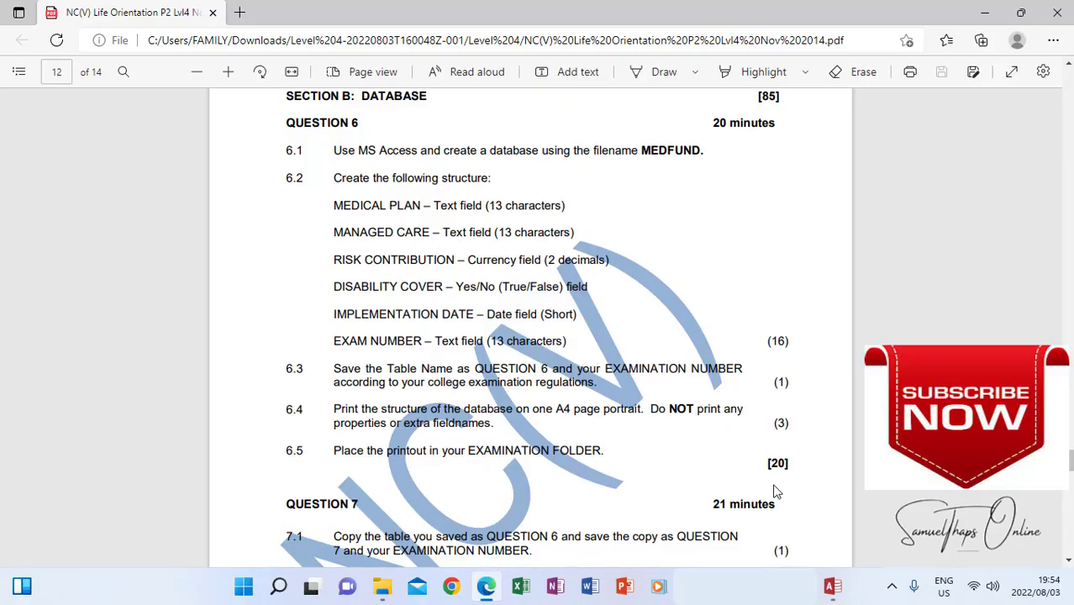
click(832, 576)
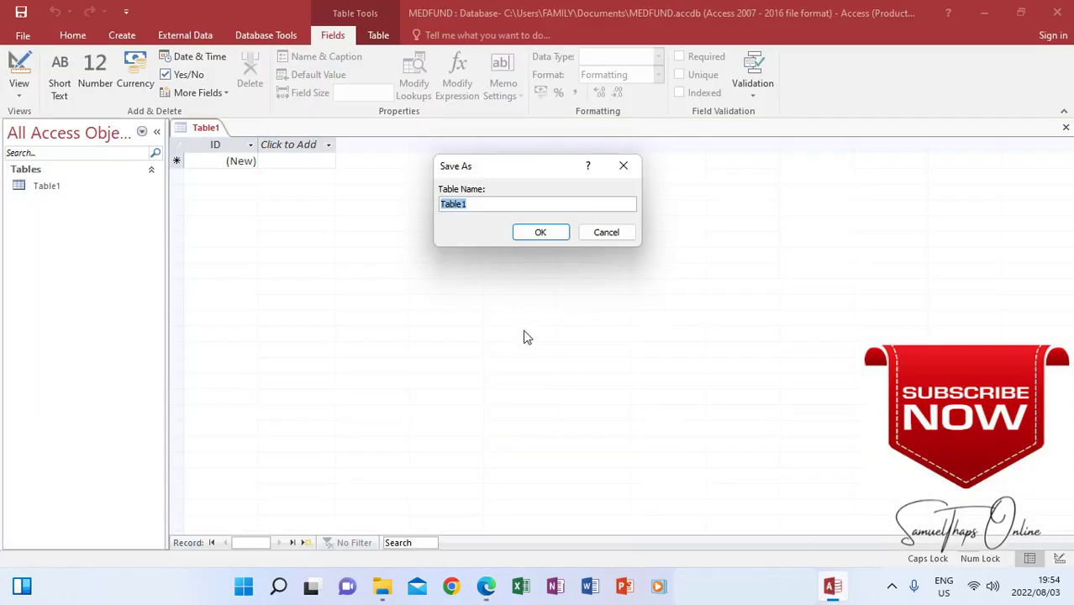
key(Caps_Lock)
key(Caps_Lock)
text(QUESTION 6 EXAMI)
text(NATIO)
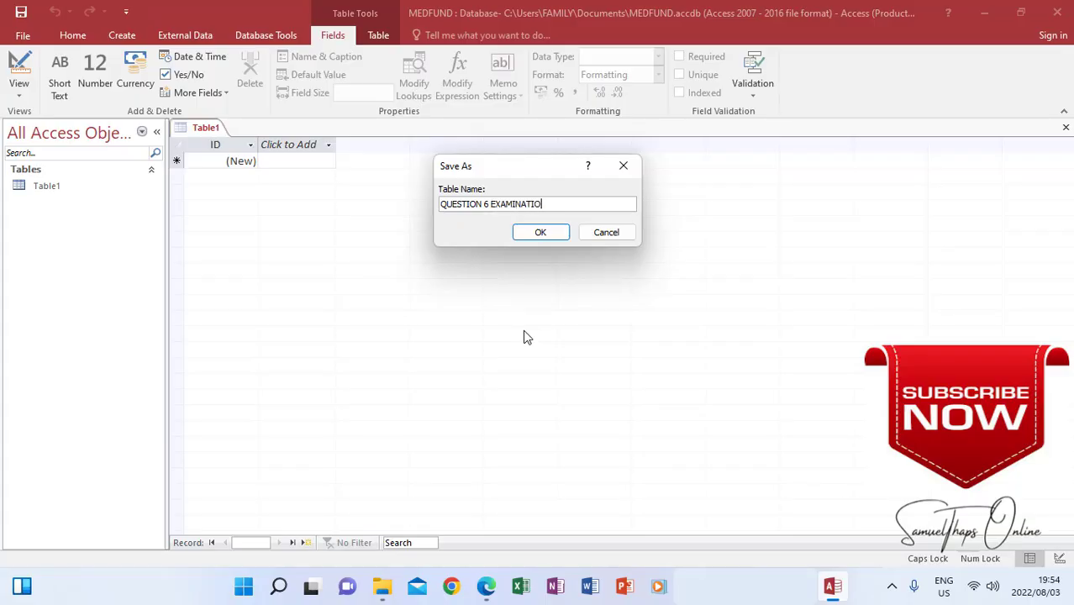
text(N NUMBER)
click(549, 233)
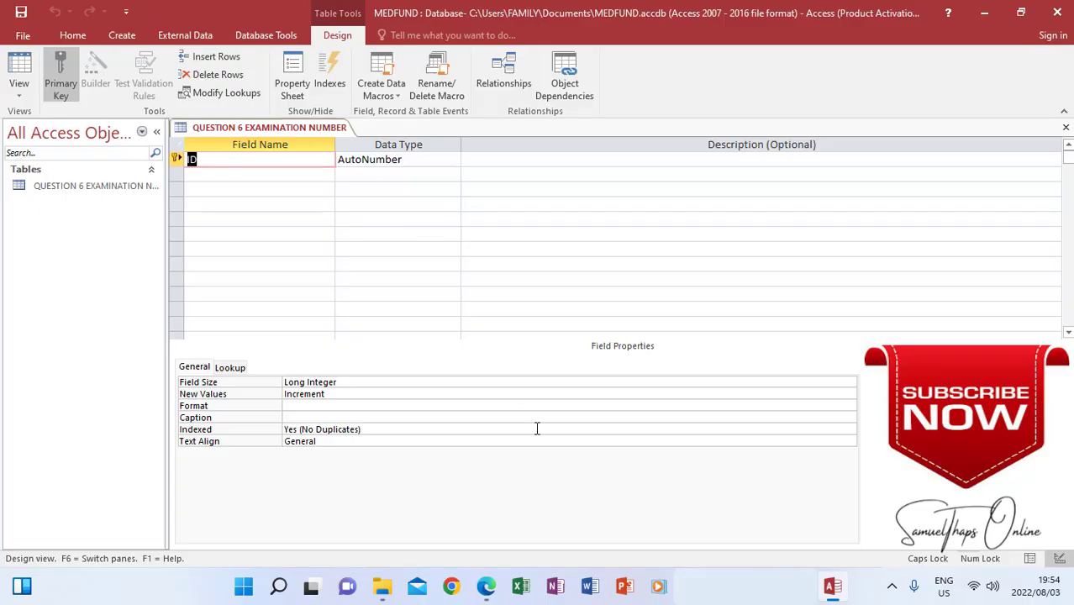
Check the required structure in the question paper, then replace the ID field with MEDICAL PLAN using the Short Text data type
click(486, 587)
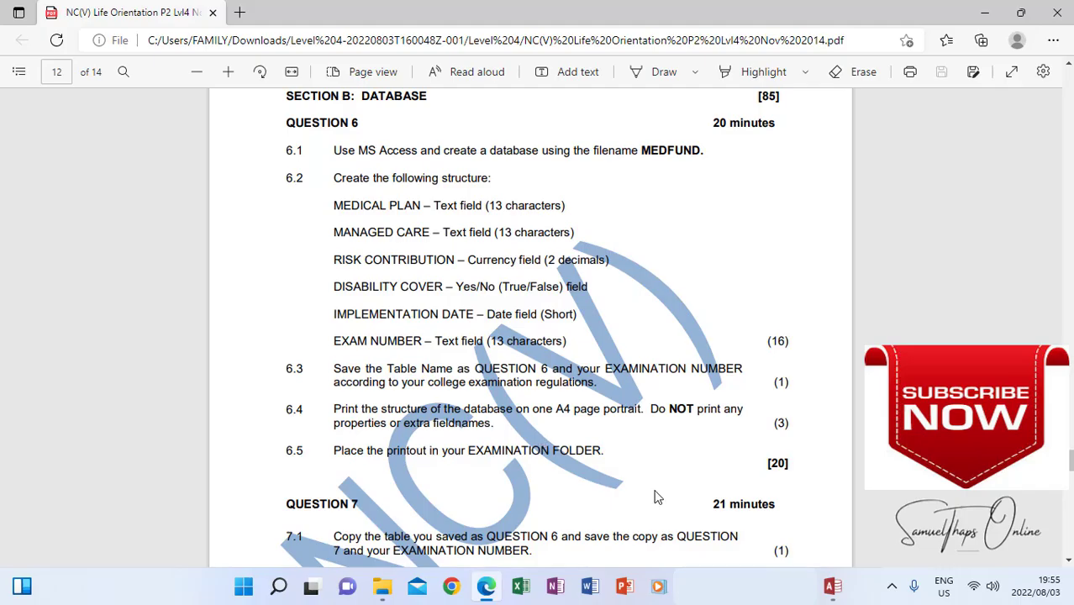
click(832, 586)
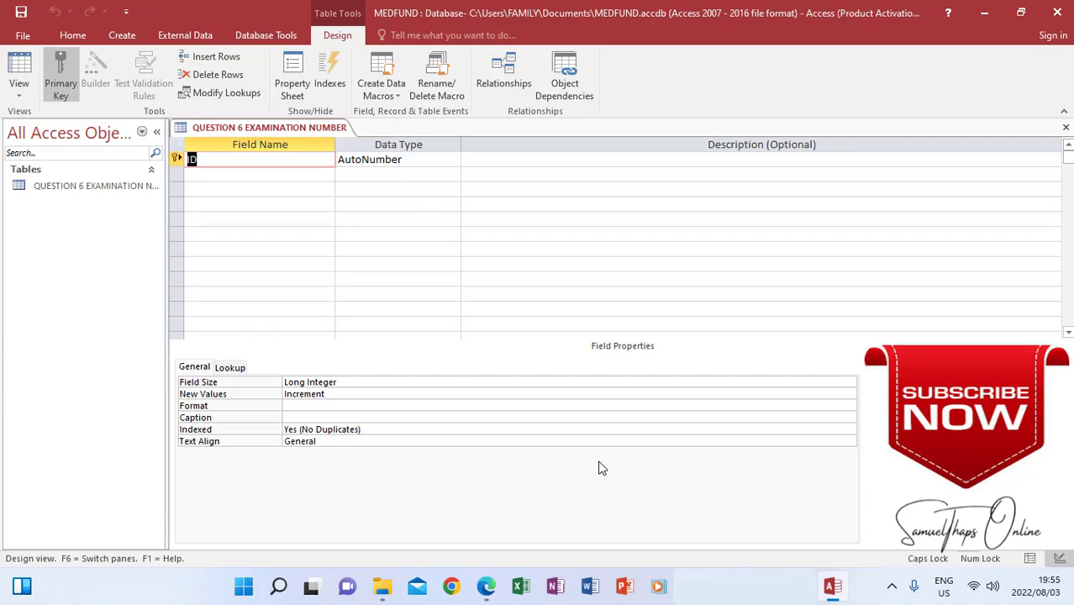
key(BackSpace)
text(MEDICAL PL)
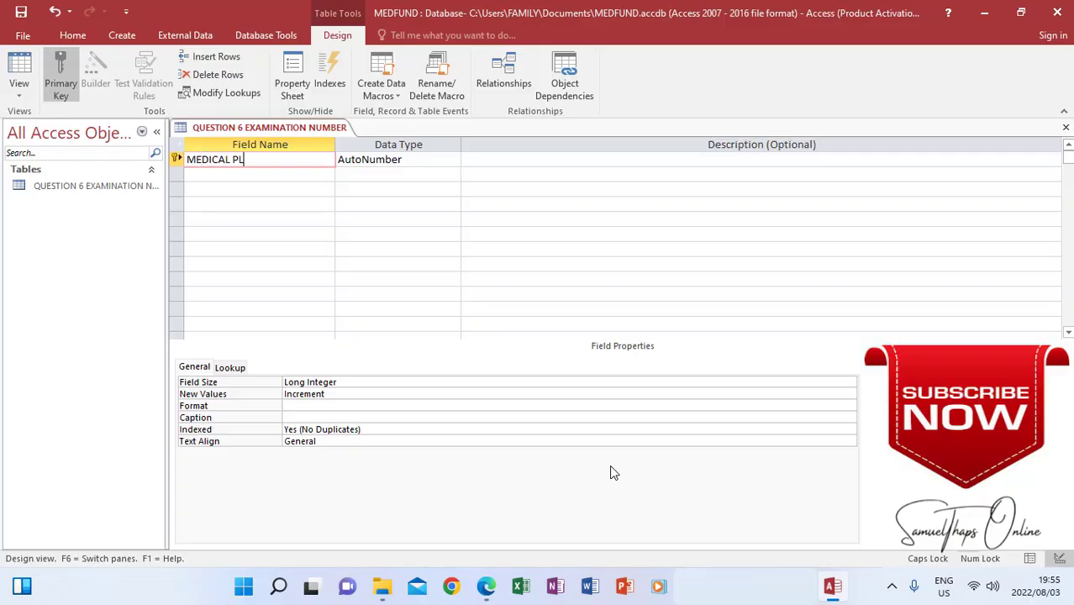
text(AN)
click(408, 159)
click(453, 160)
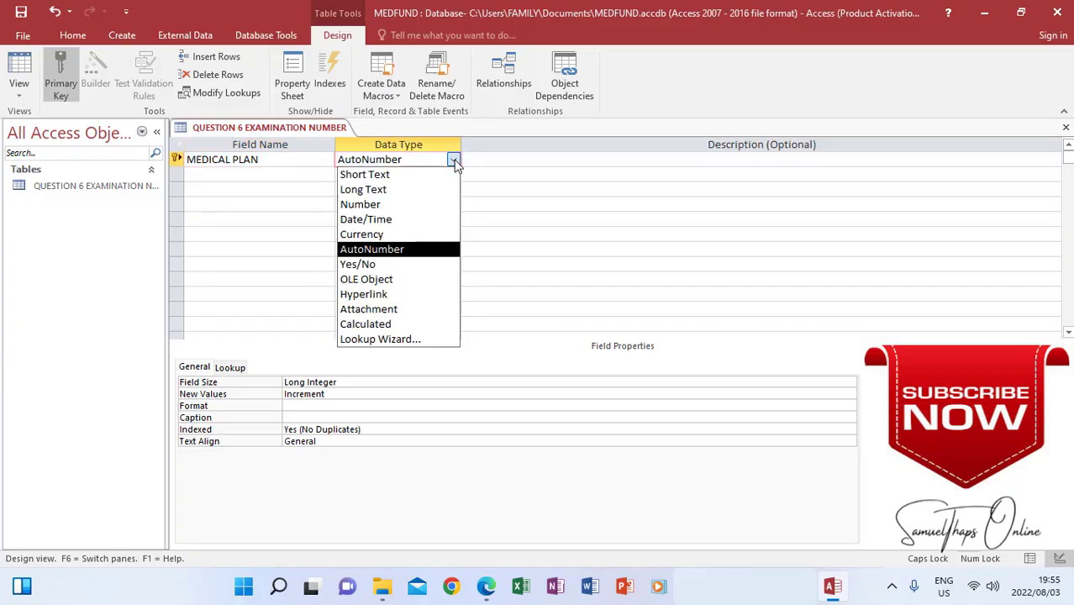
click(383, 174)
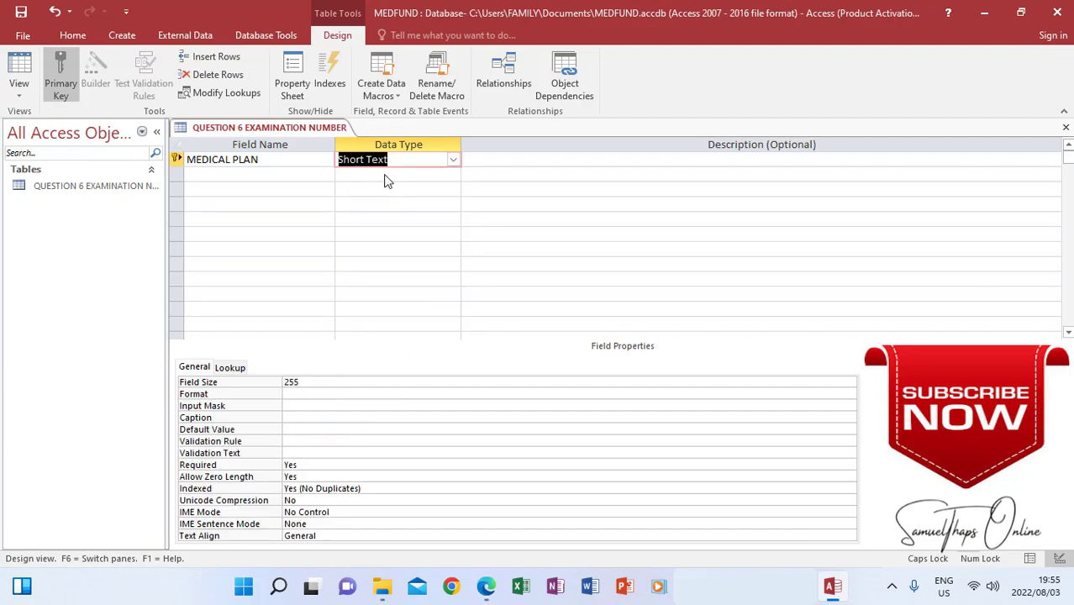
Add a MANAGED CARE field below MEDICAL PLAN with the Short Text data type
click(217, 173)
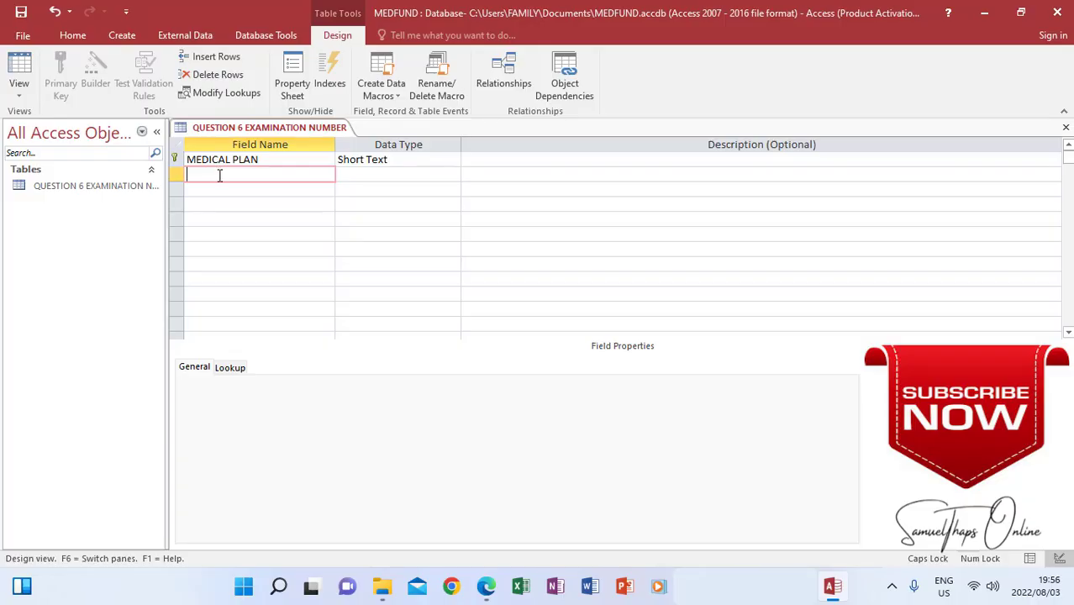
text(MANAGED CARE)
key(Tab)
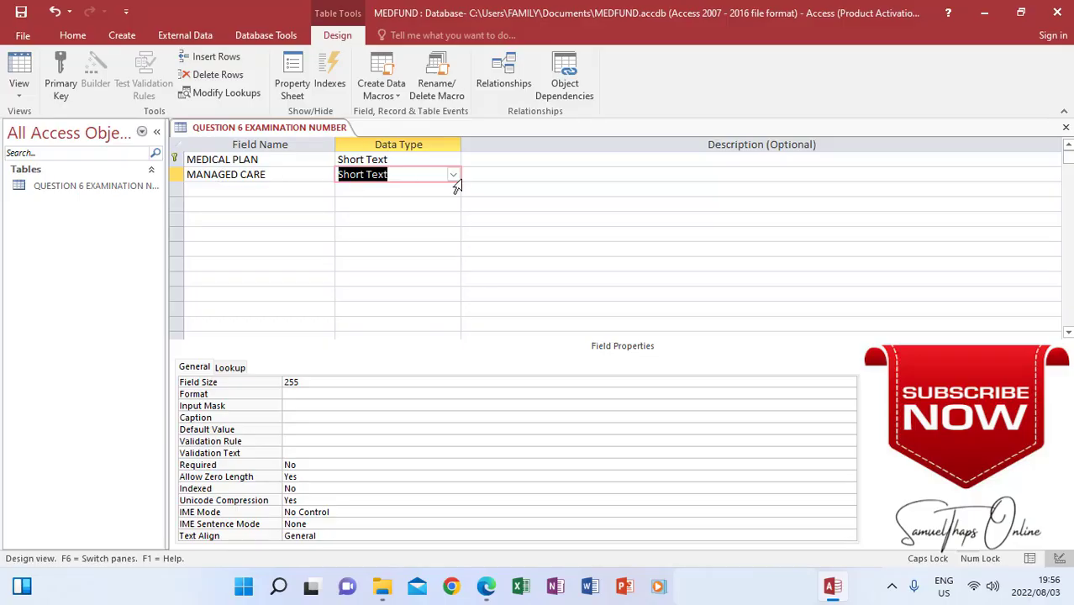
Add a RISK CONTRIBUTION field below MANAGED CARE with the Currency data type
click(224, 188)
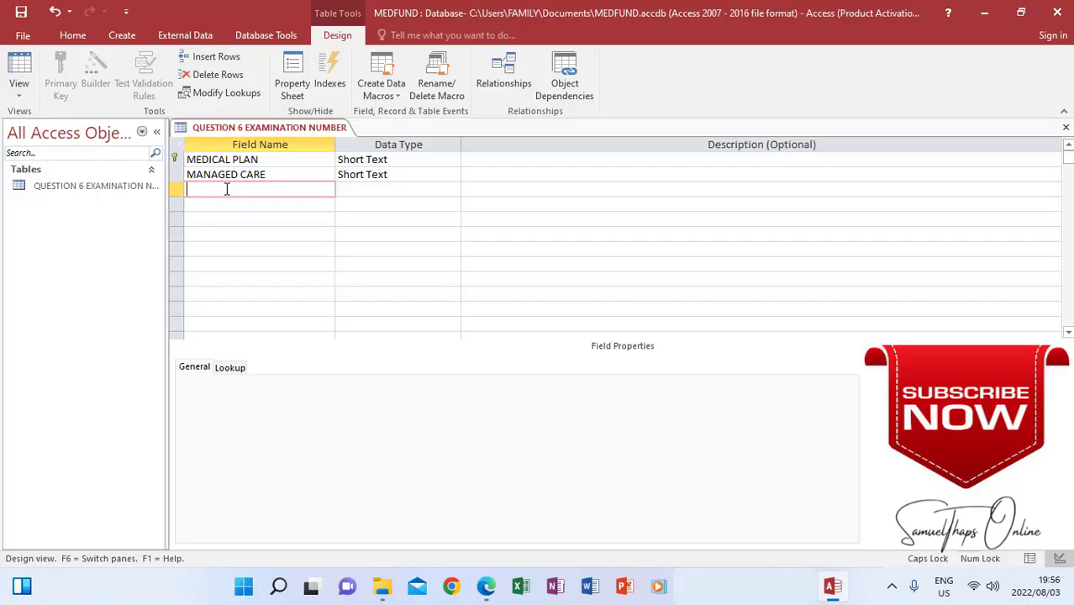
text(RISK CONTRIBUTION)
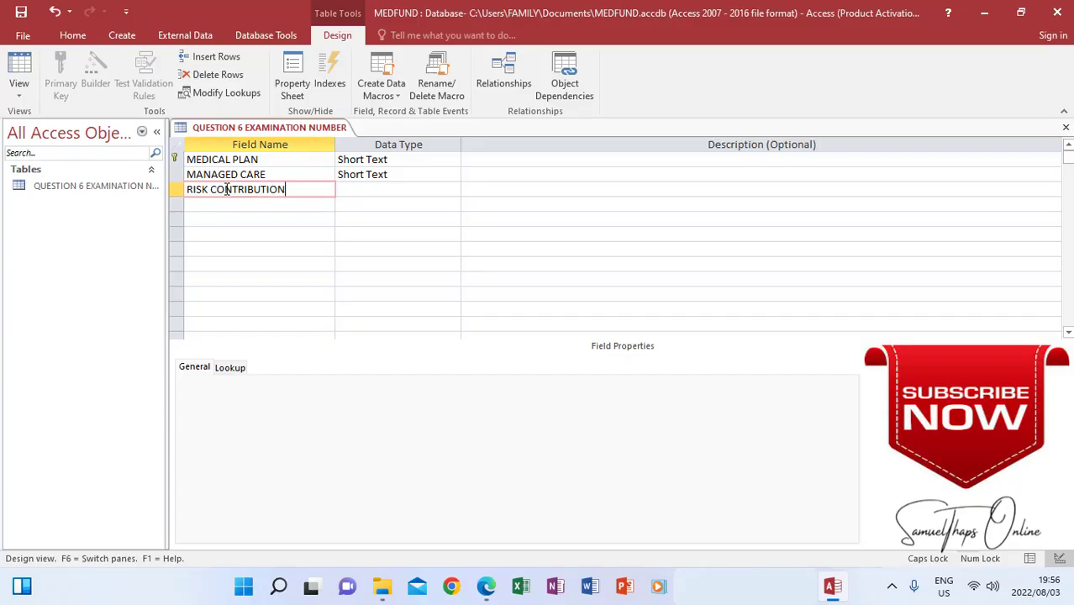
key(Tab)
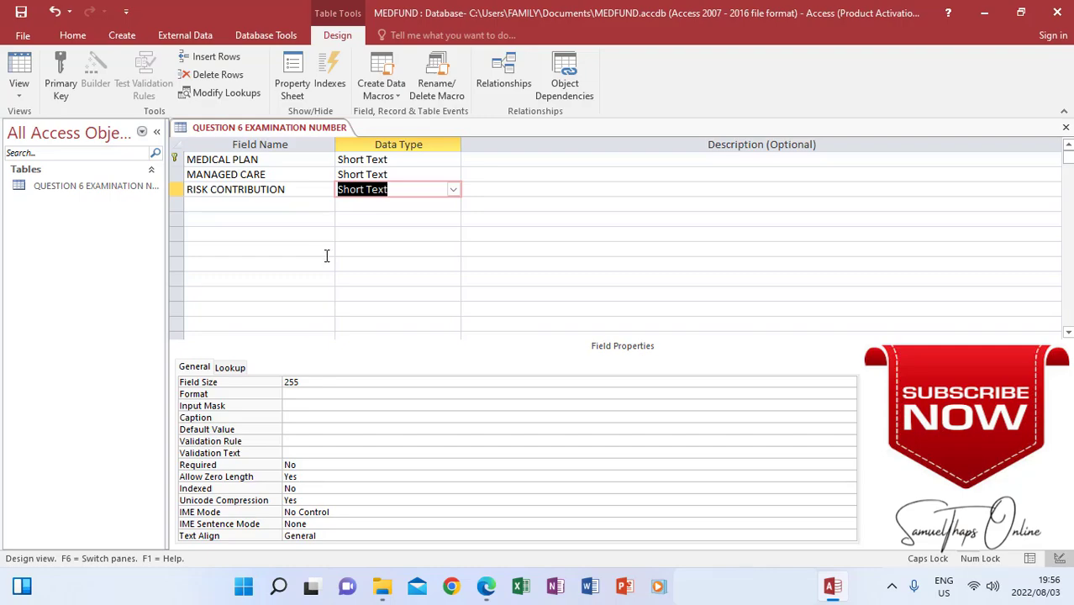
click(453, 190)
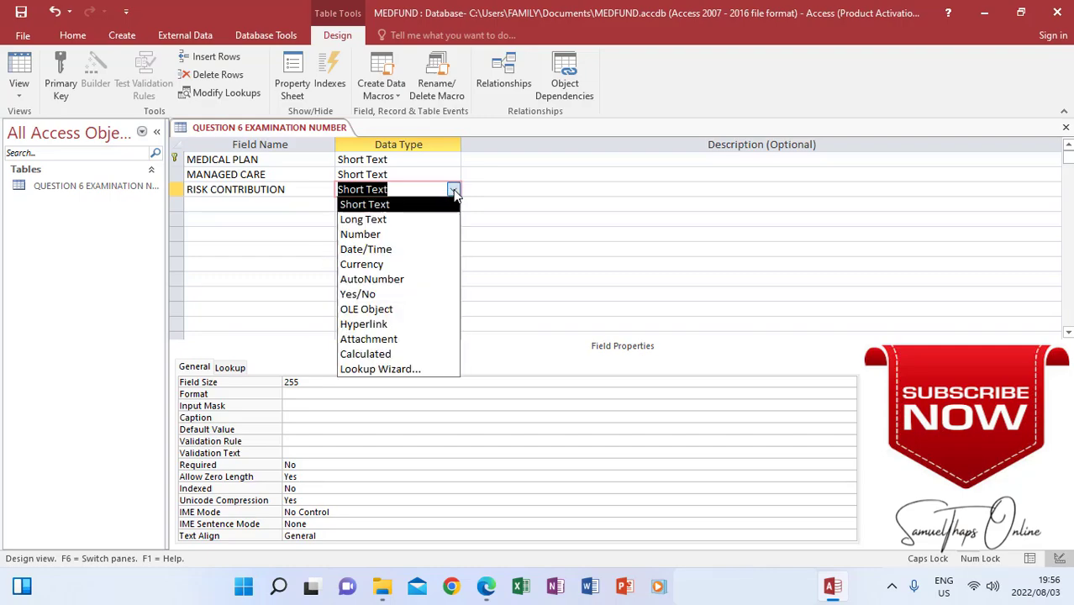
click(361, 264)
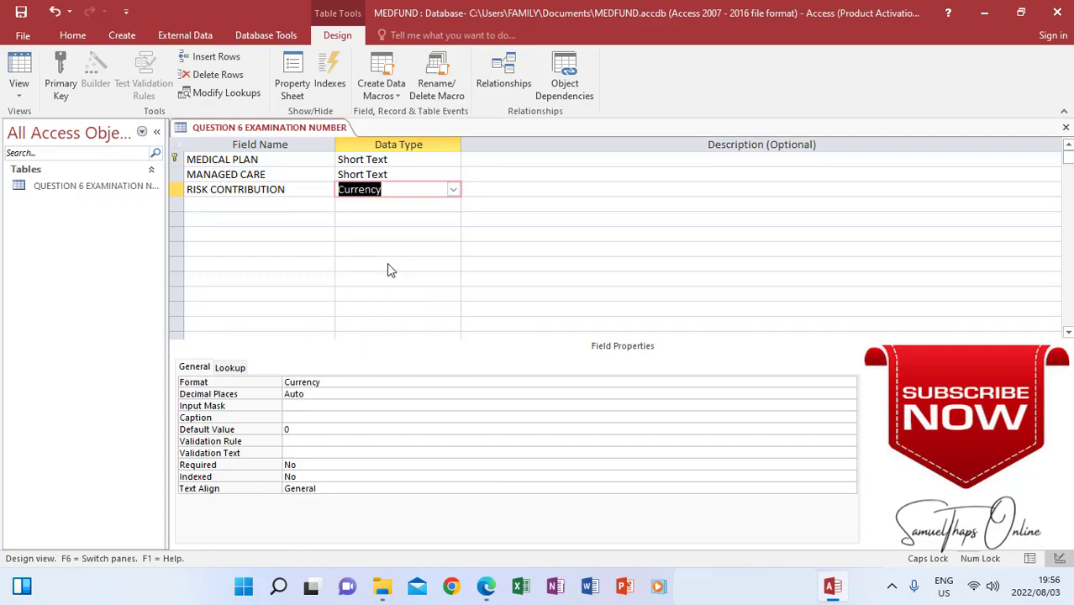
Add a DISABILITY COVER field below RISK CONTRIBUTION with the Yes/No data type
click(263, 204)
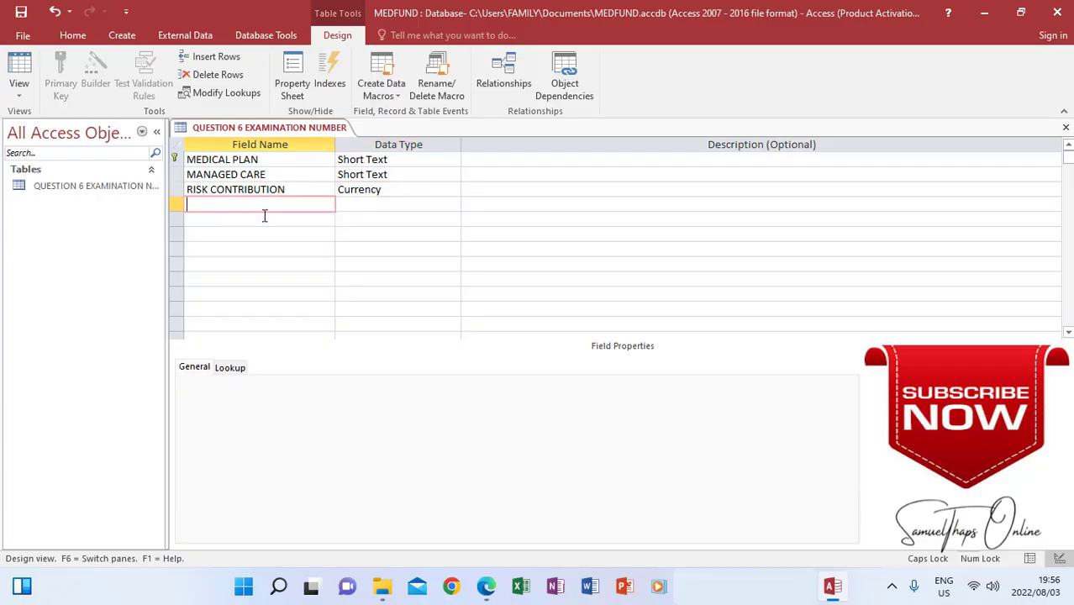
text(DISABILITY COVER)
key(Tab)
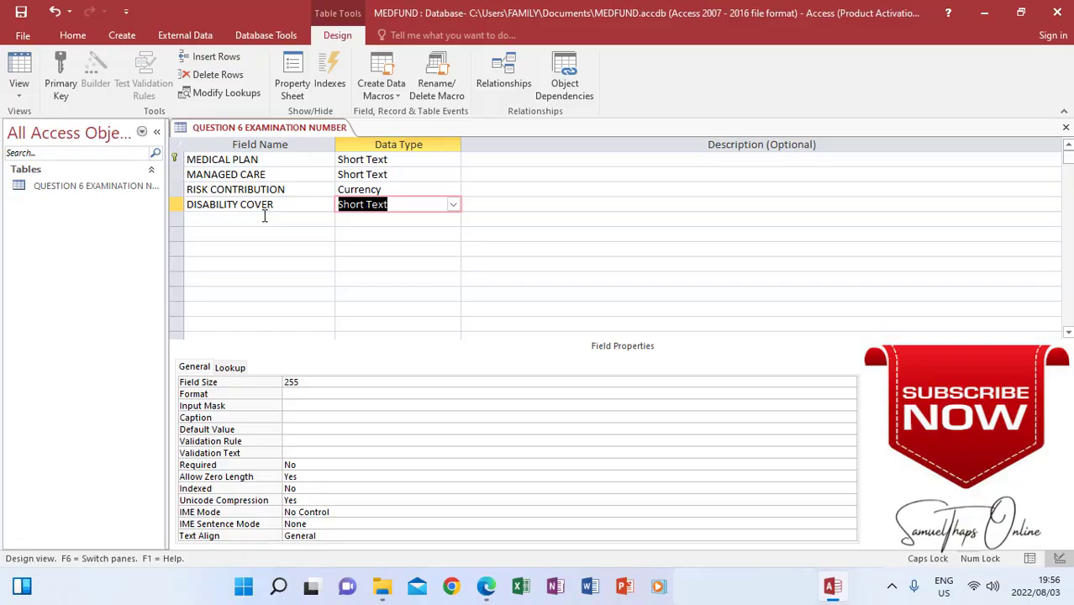
click(454, 205)
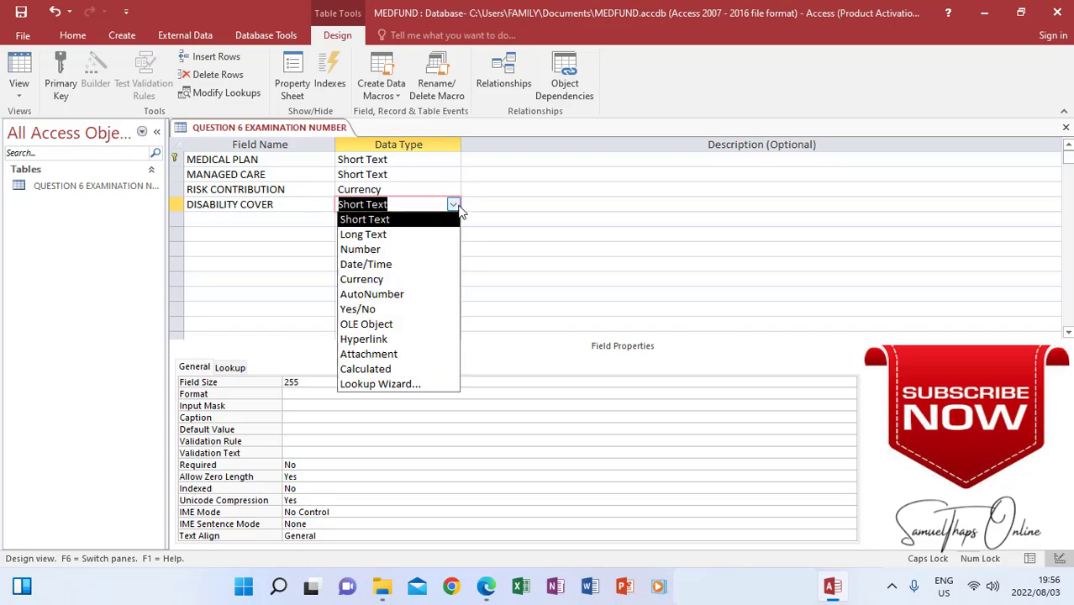
click(372, 309)
Add an IMPLEMENTATION DATE field below DISABILITY COVER with the Date/Time data type
click(223, 218)
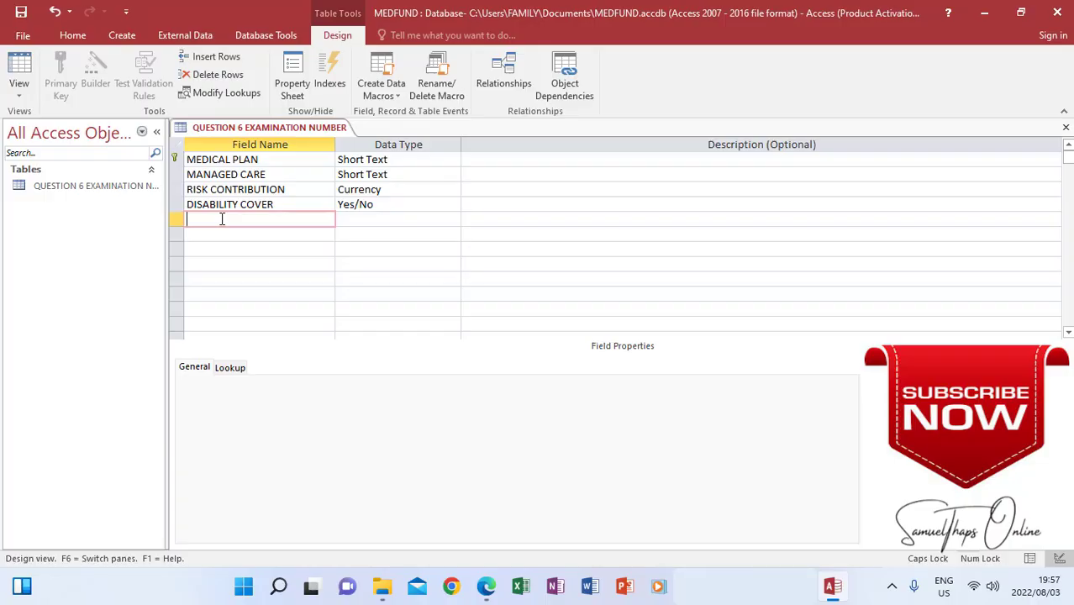
text(IMPLEMENTATION DATE)
key(Tab)
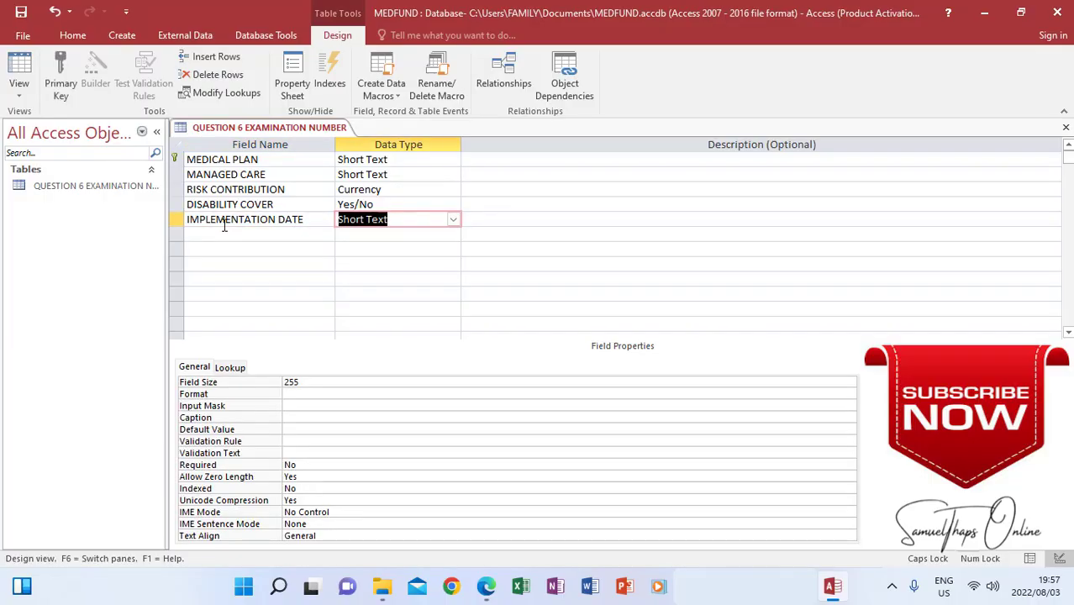
click(453, 221)
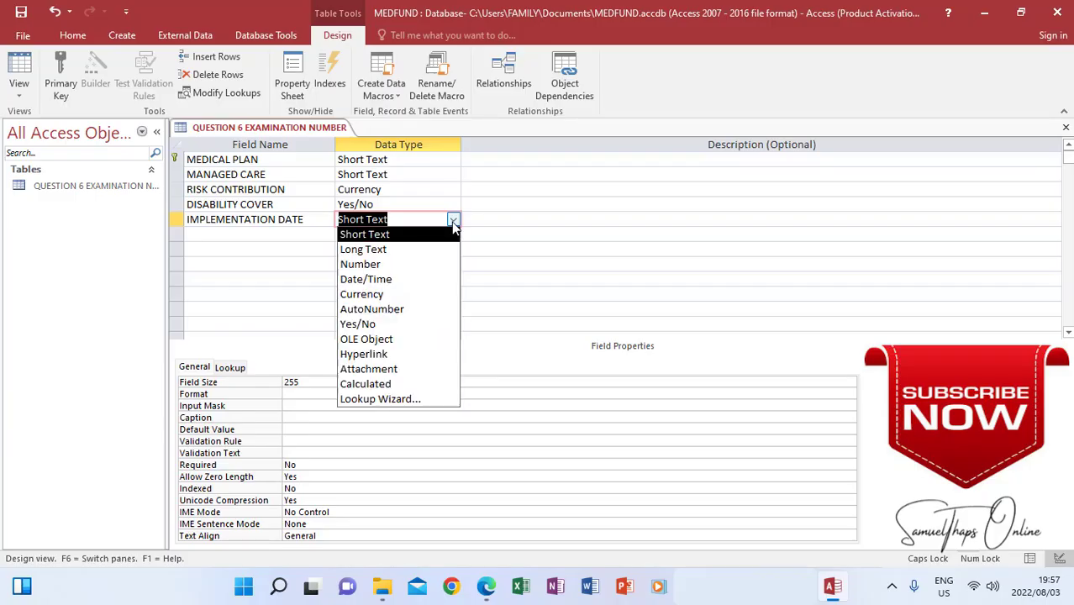
click(383, 279)
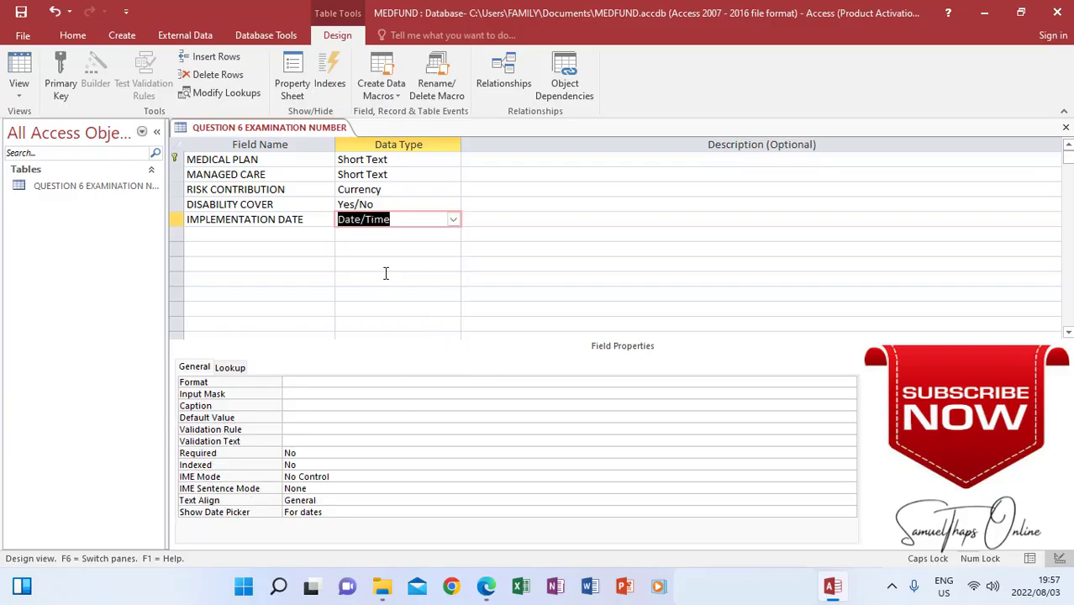
click(453, 221)
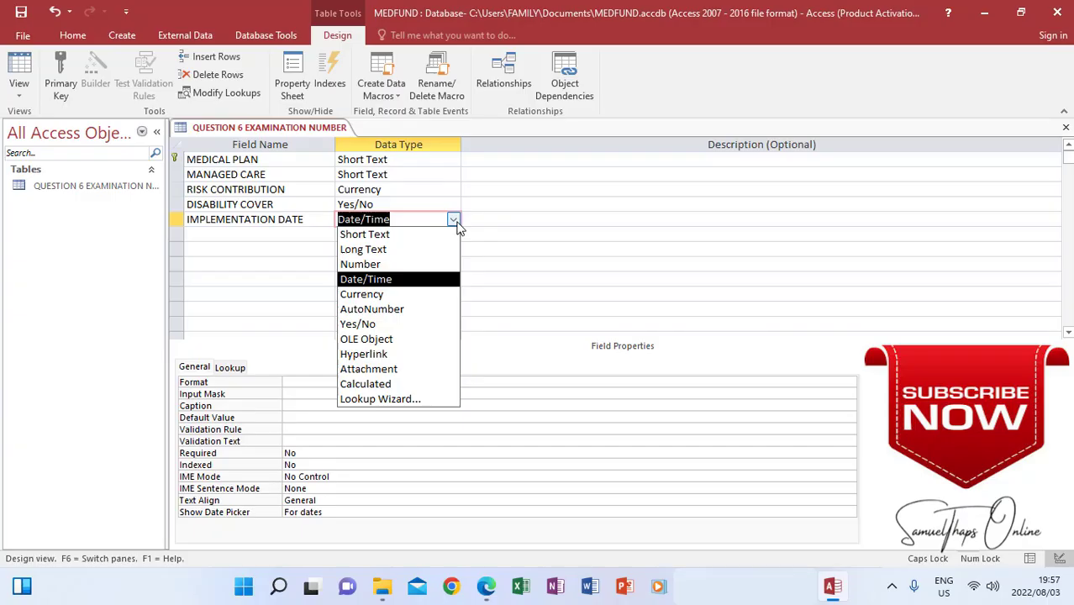
click(391, 278)
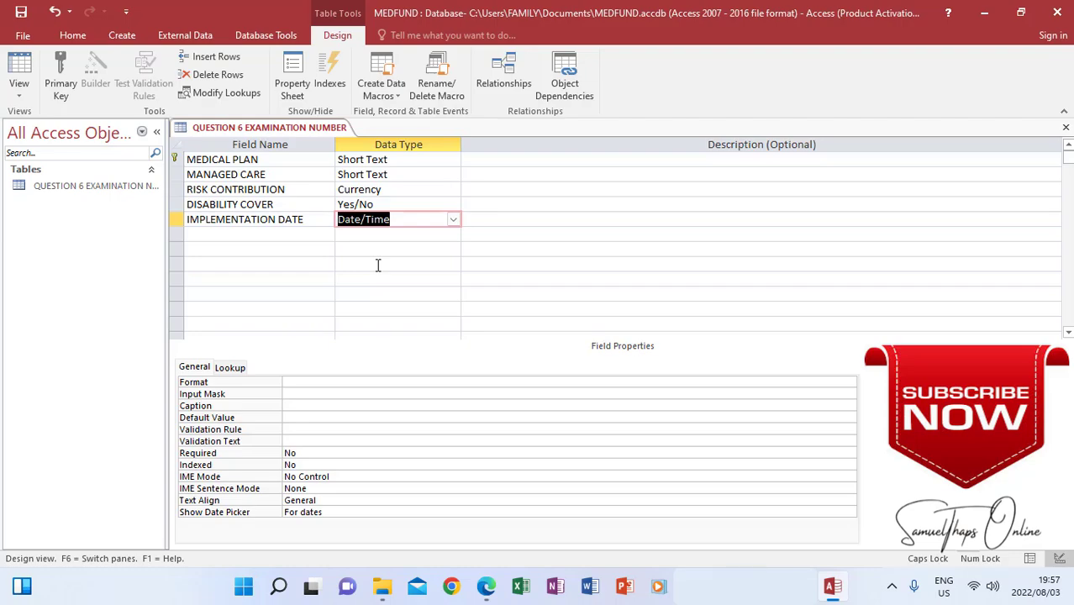
Add an EXAMINATION NUMBER field below IMPLEMENTATION DATE with the Short Text data type
click(256, 235)
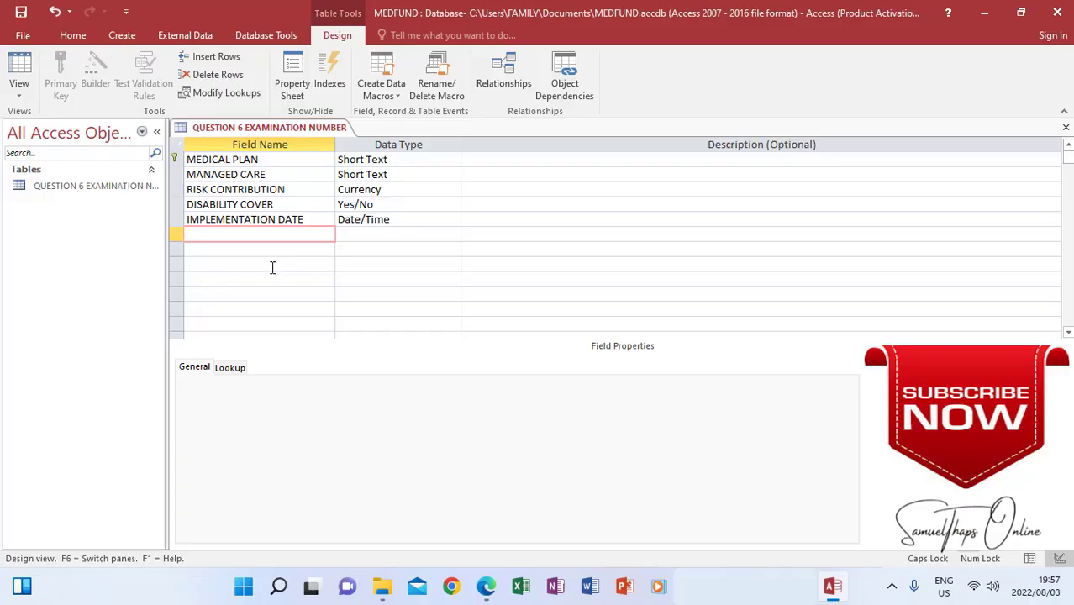
text(EXAMINATION NUM)
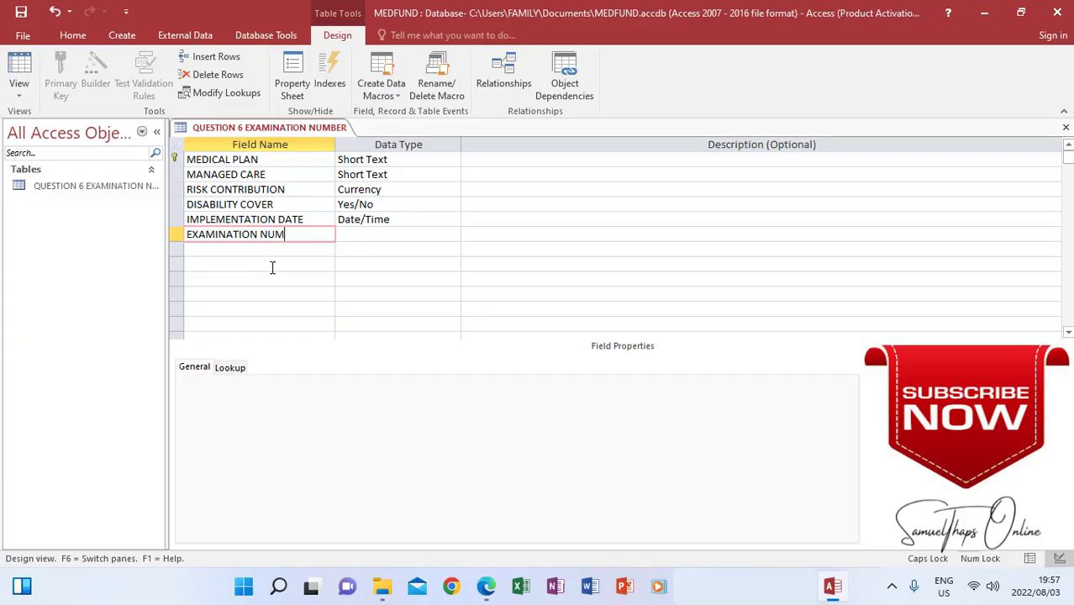
text(BER)
key(Tab)
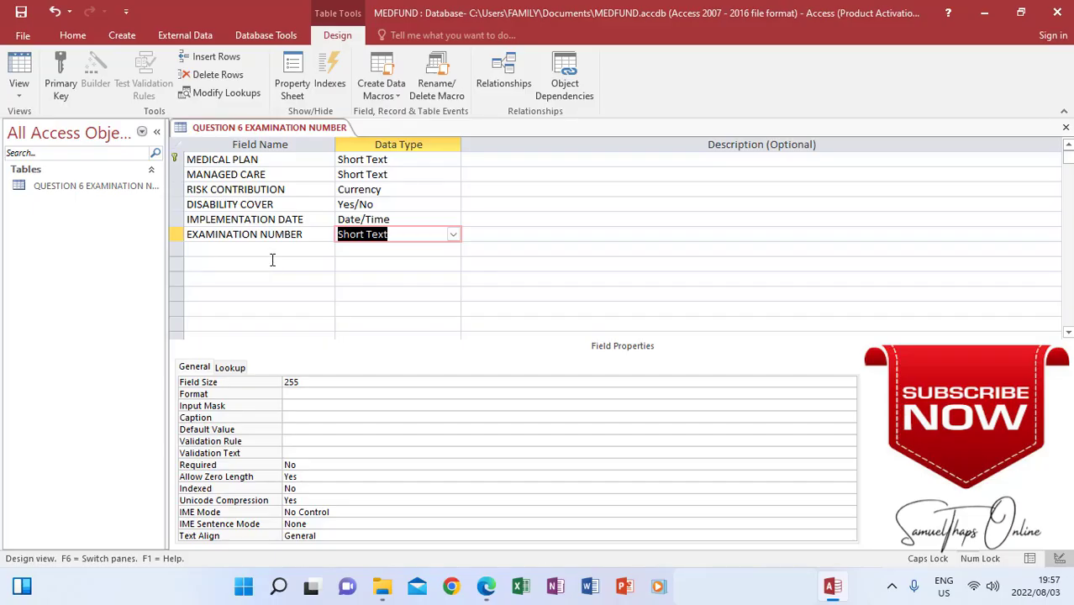
click(453, 237)
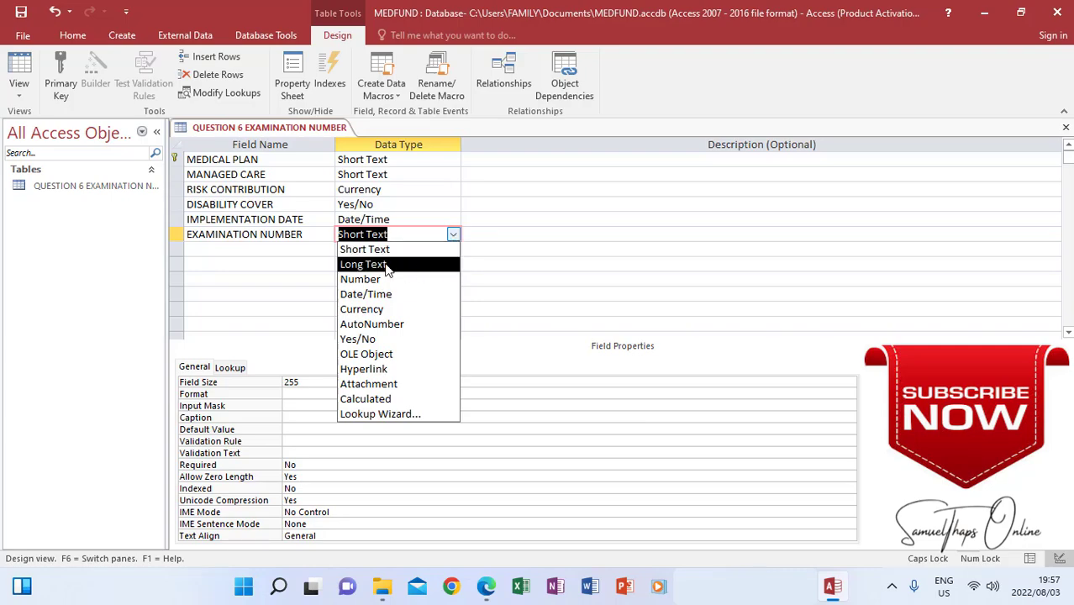
click(387, 266)
click(453, 235)
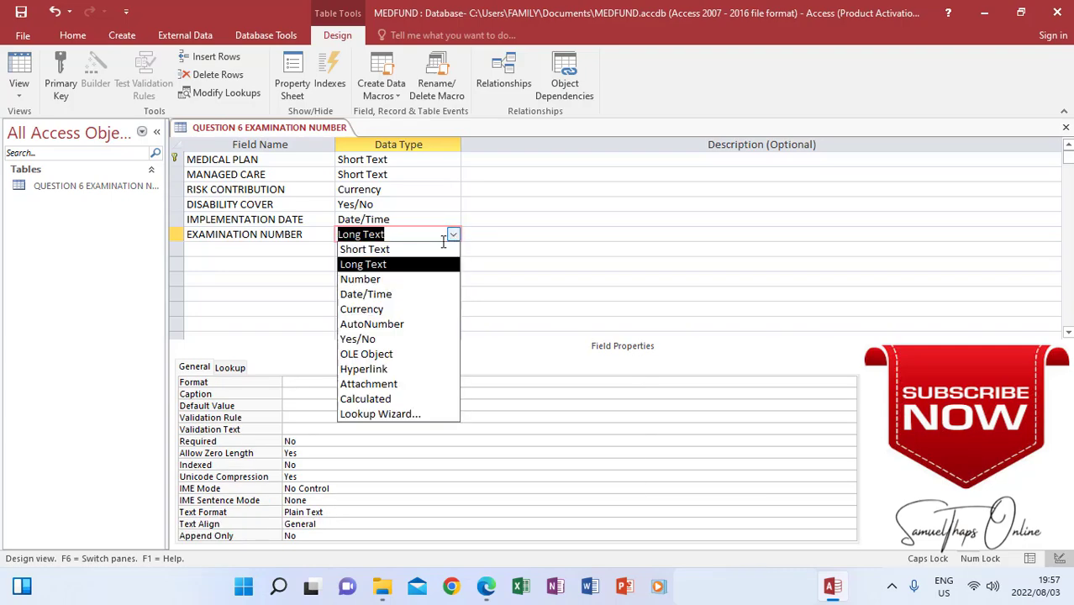
click(402, 250)
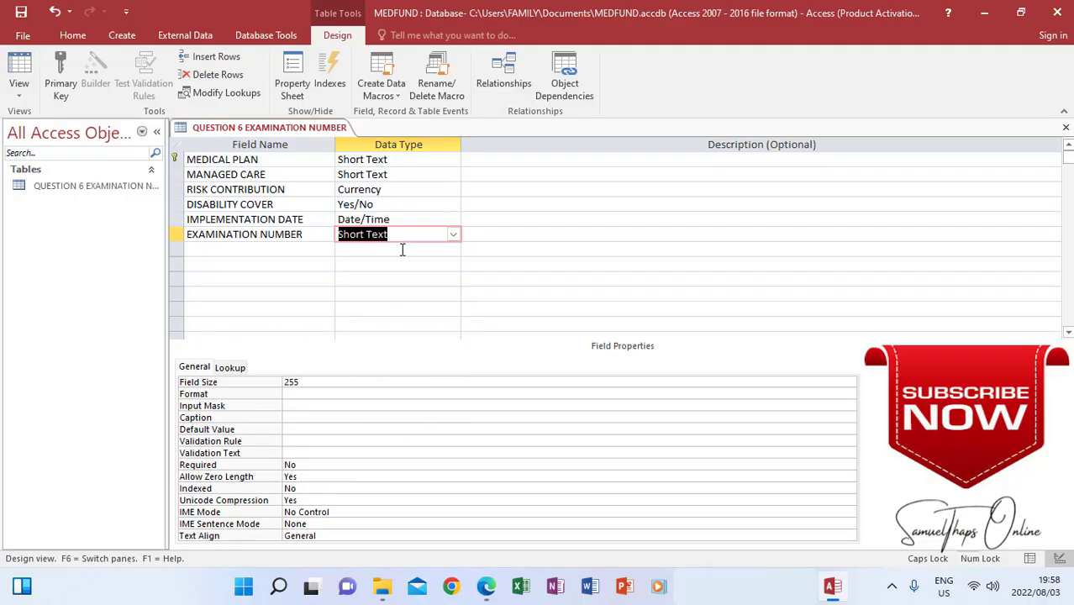
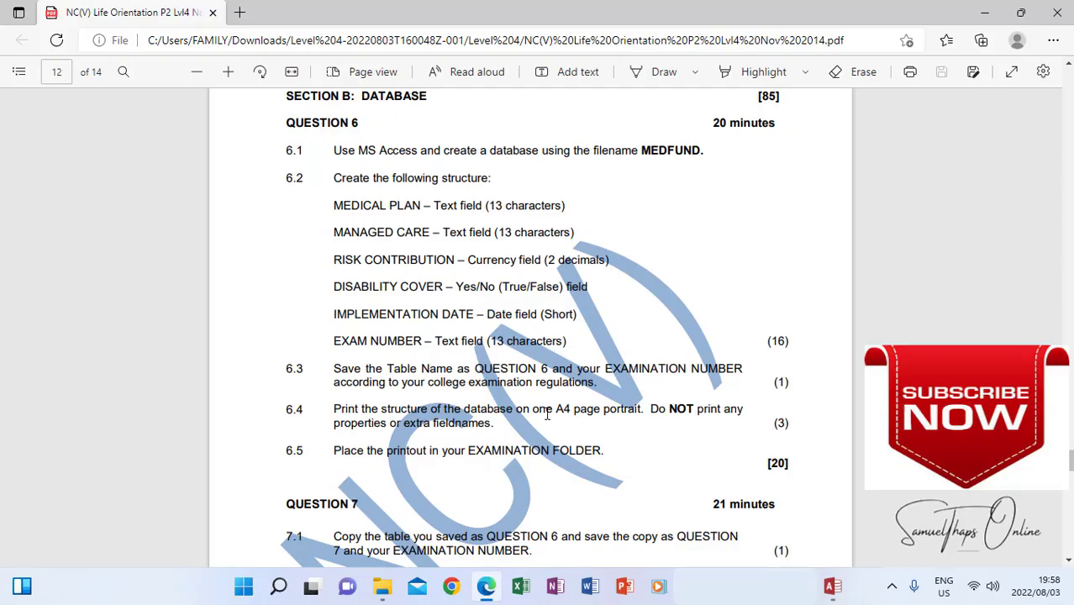
Return to the table design in Access and set the MEDICAL PLAN field size to 13
click(832, 586)
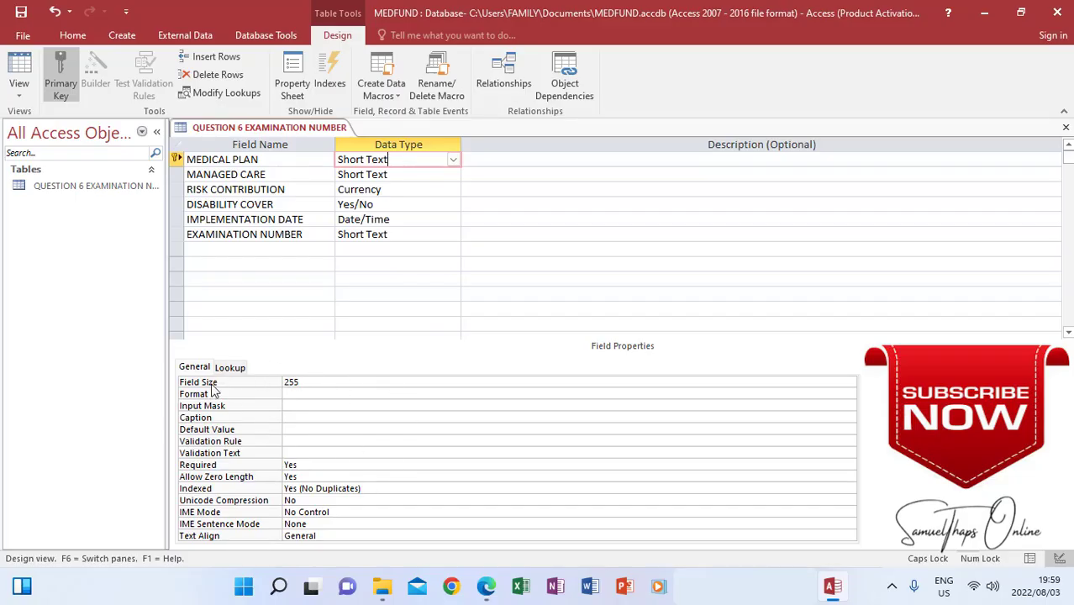
click(298, 383)
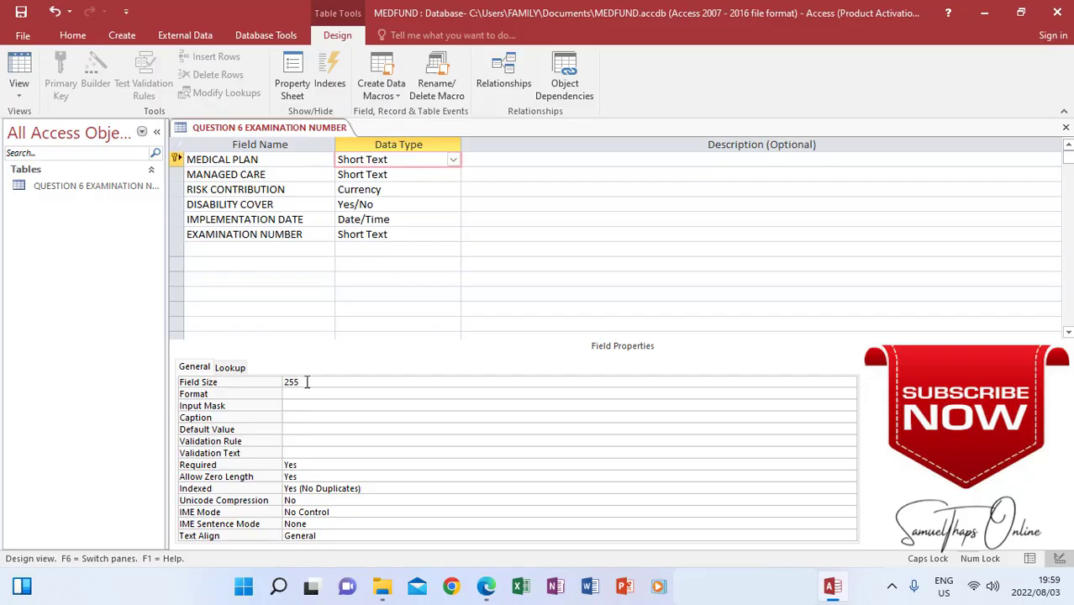
click(273, 382)
text(13)
Set the MANAGED CARE field size to 13
click(373, 172)
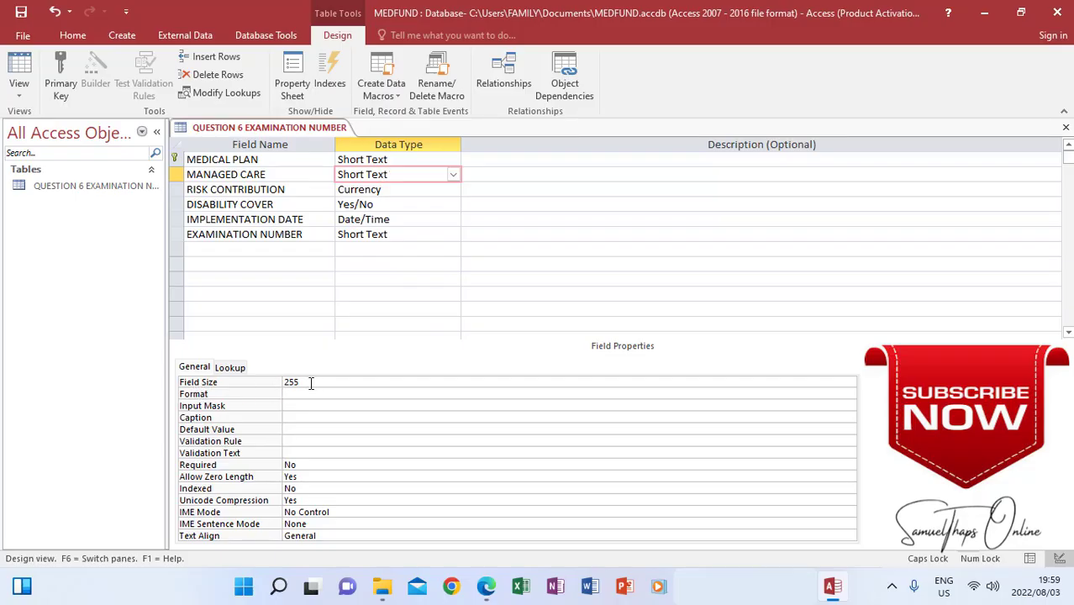
click(267, 380)
text(13)
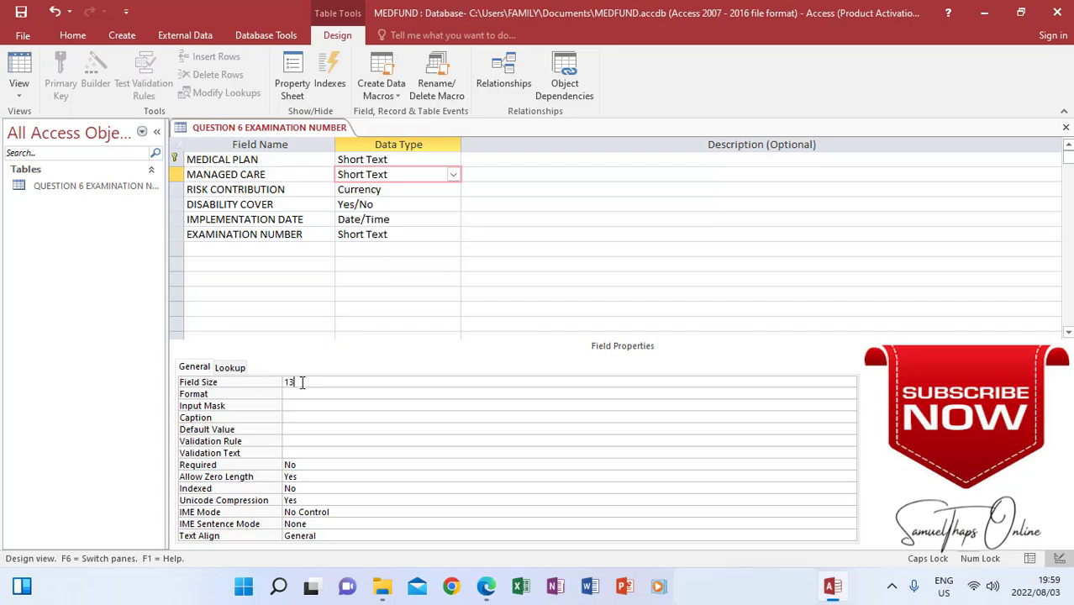
Check the field specifications in the exam paper PDF, and in Access set the RISK CONTRIBUTION field to 2 decimal places
click(485, 586)
mouse_move(377, 574)
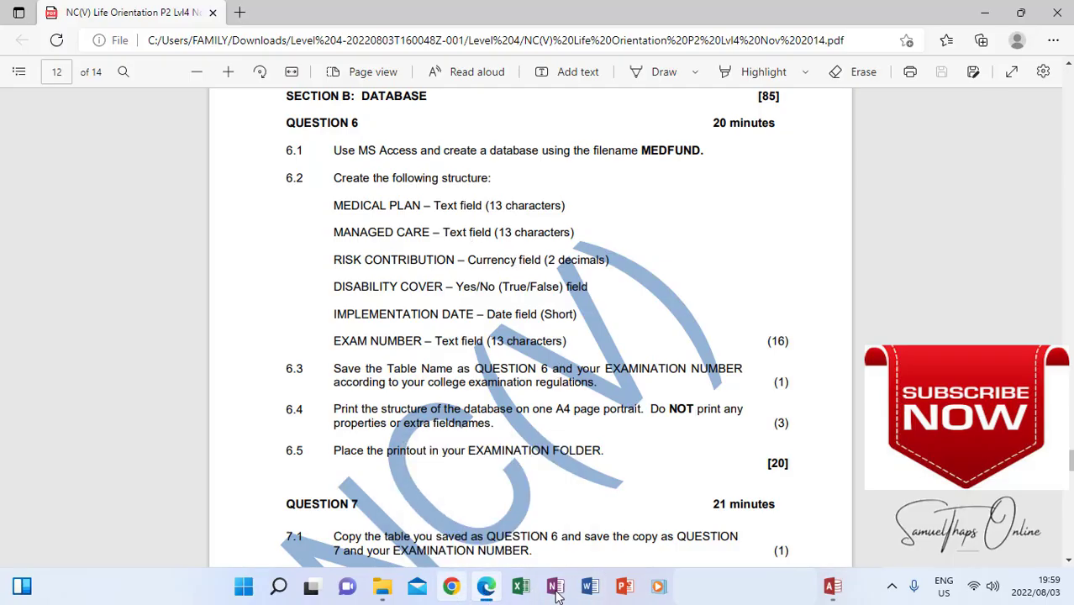
click(833, 586)
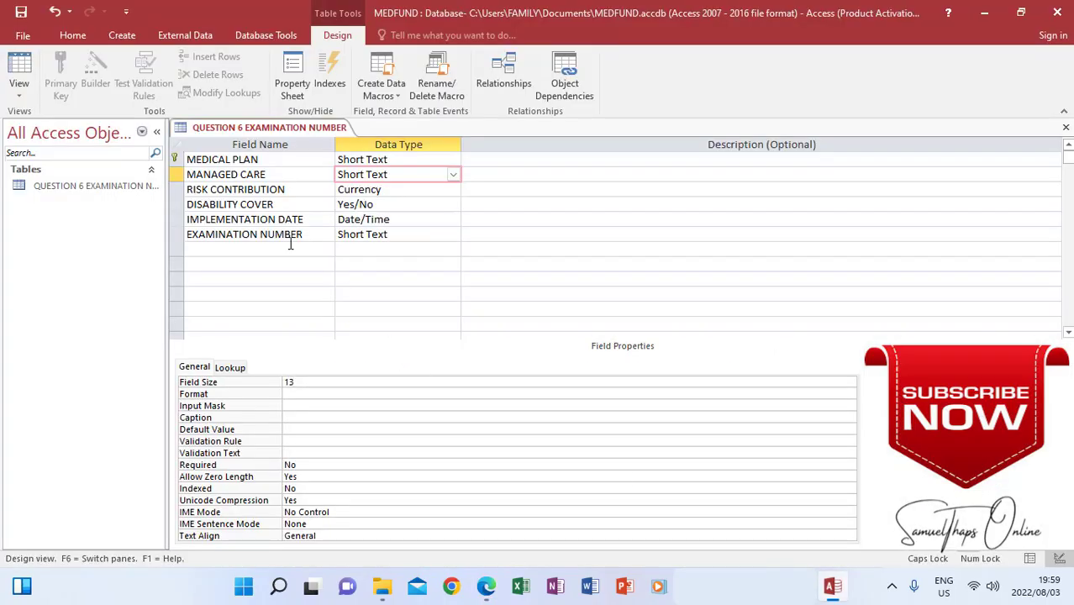
click(391, 191)
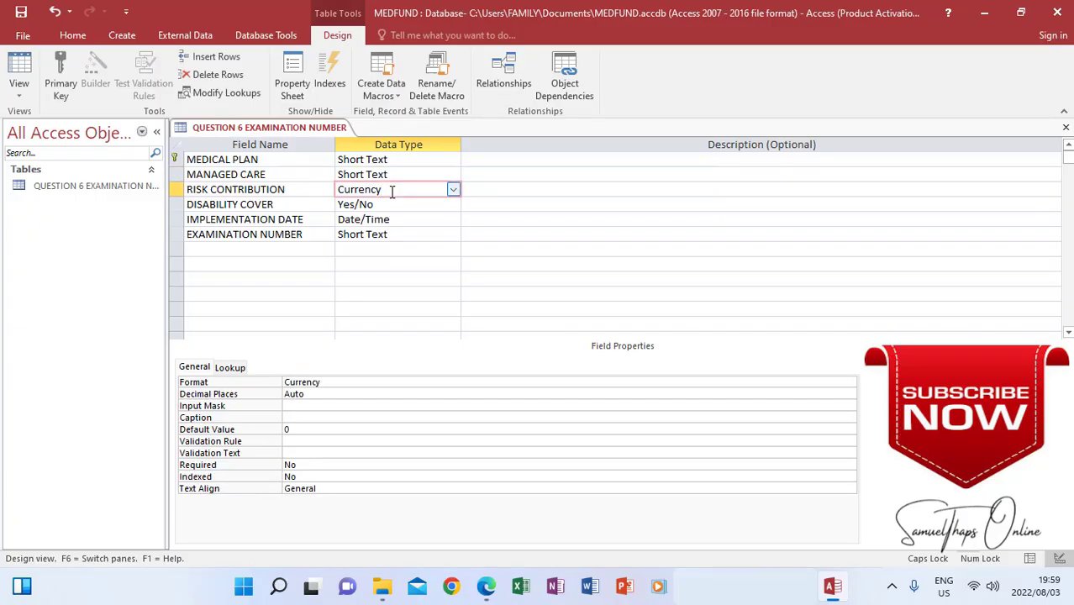
click(325, 384)
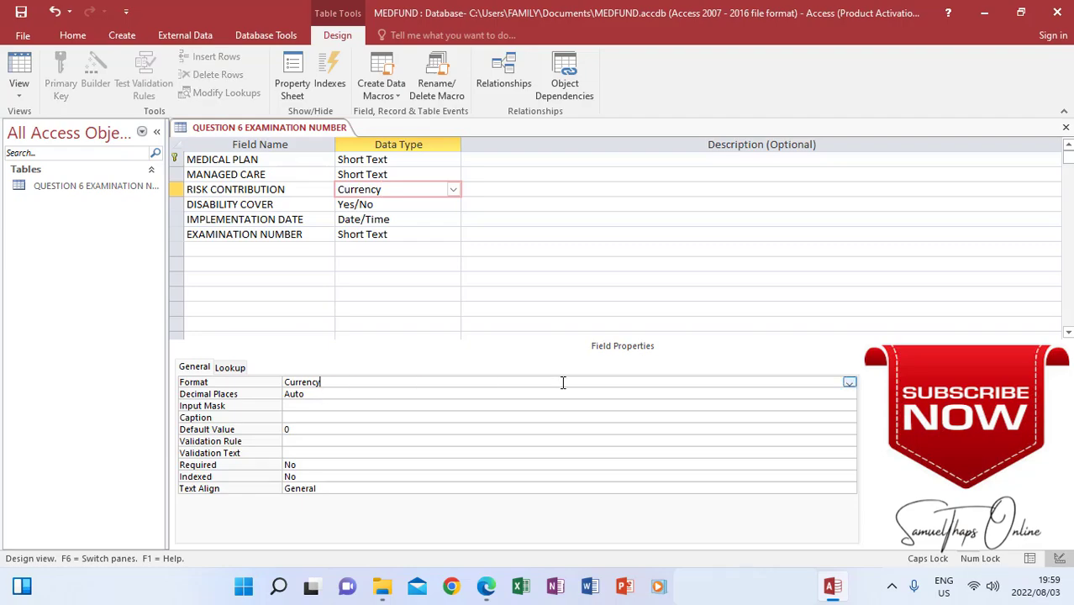
click(849, 382)
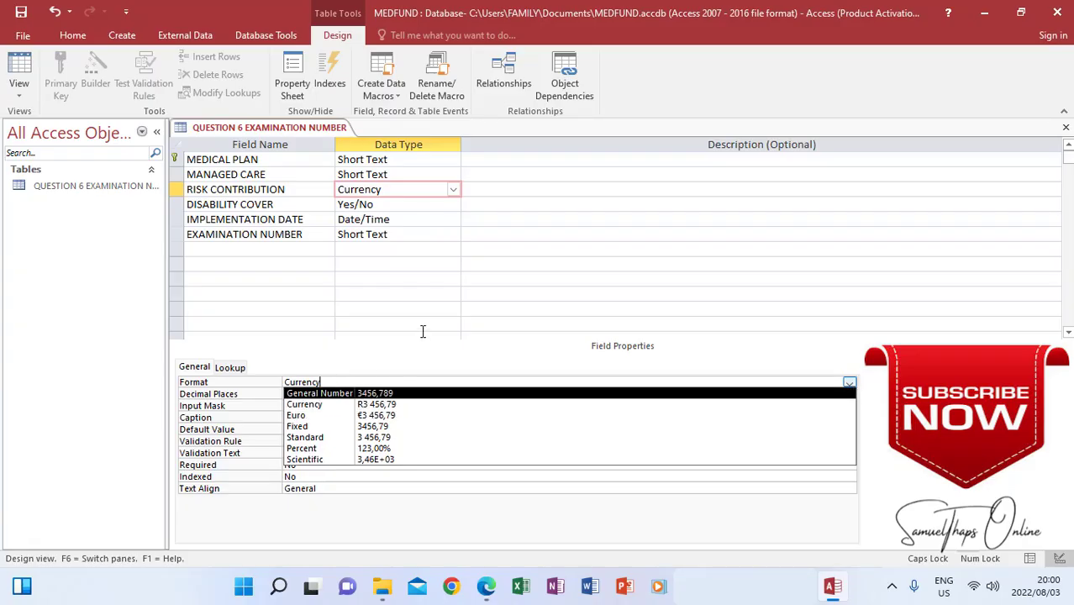
click(248, 396)
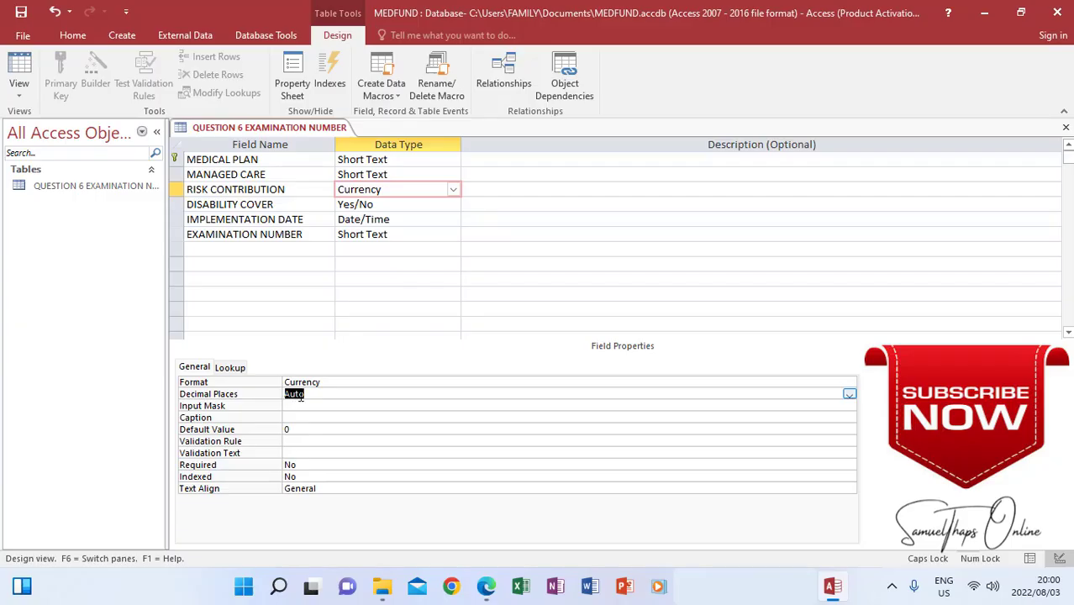
click(848, 395)
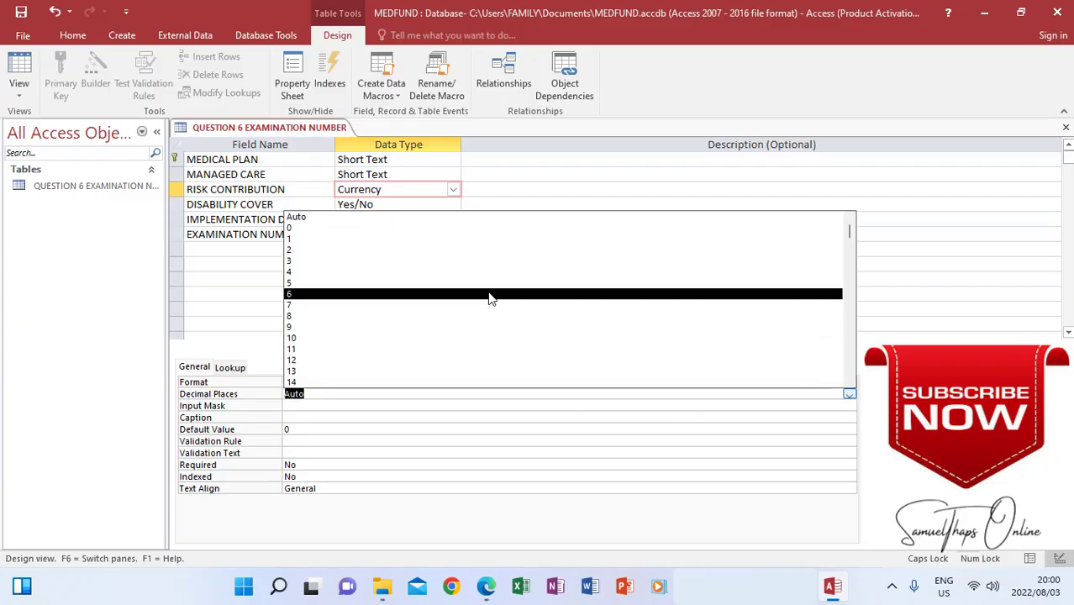
click(302, 252)
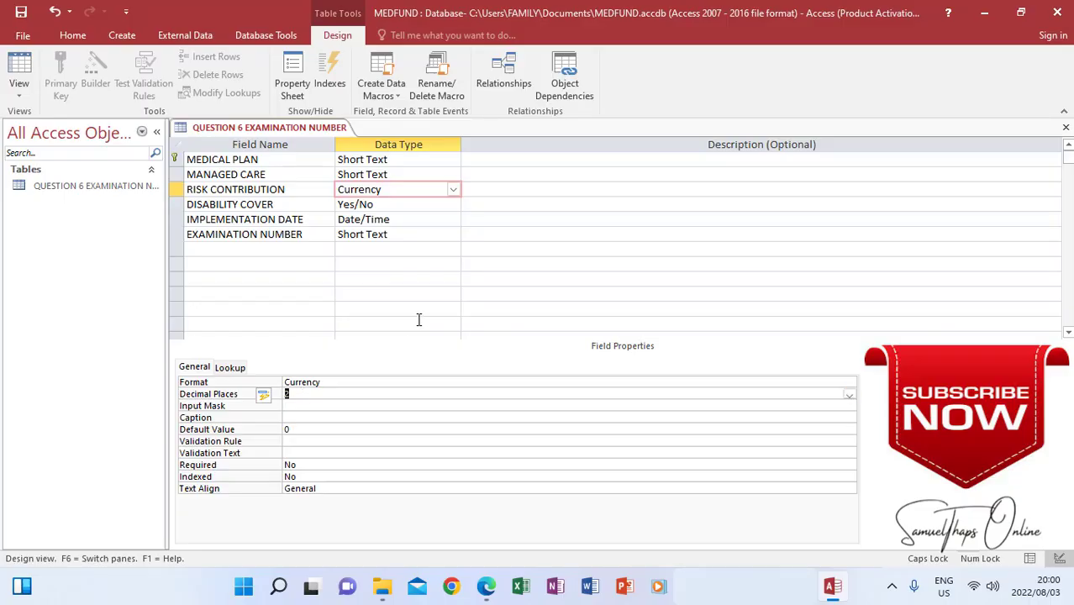
Set the format of the DISABILITY COVER field to True/False
click(376, 204)
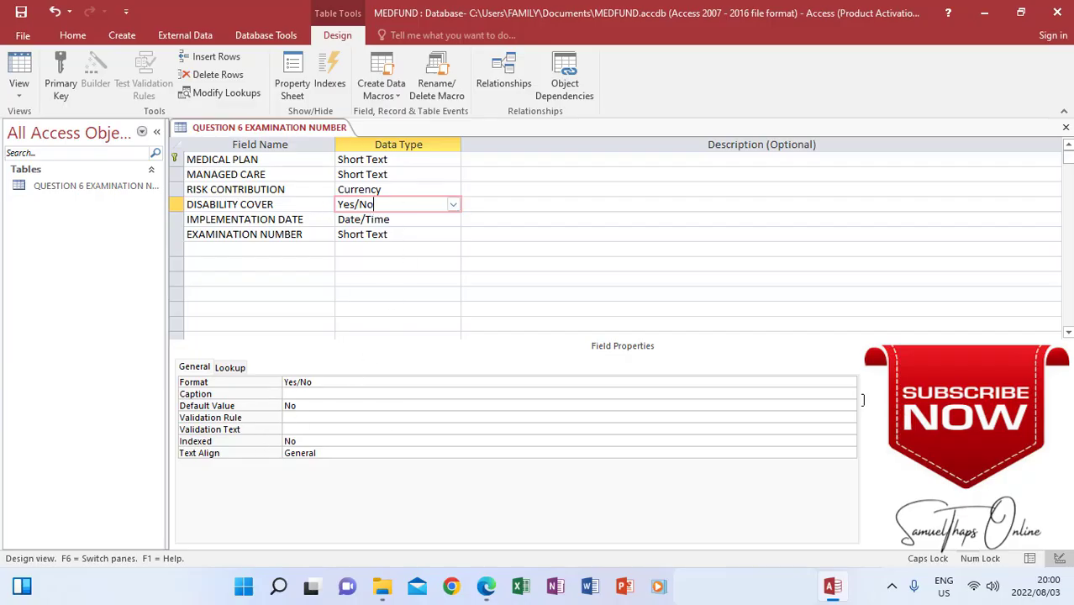
click(794, 379)
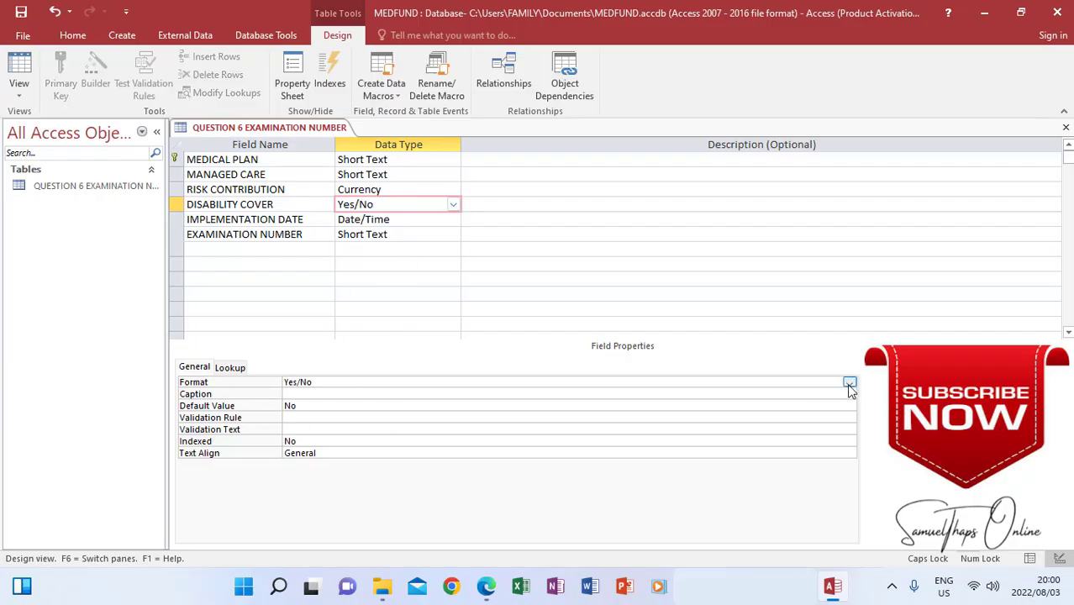
click(850, 384)
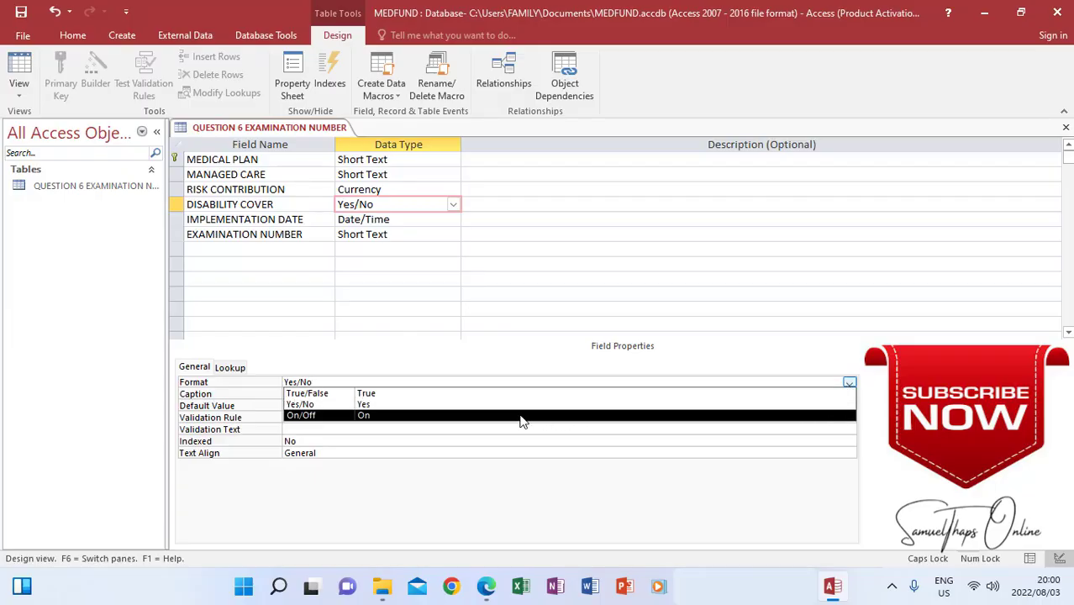
click(326, 395)
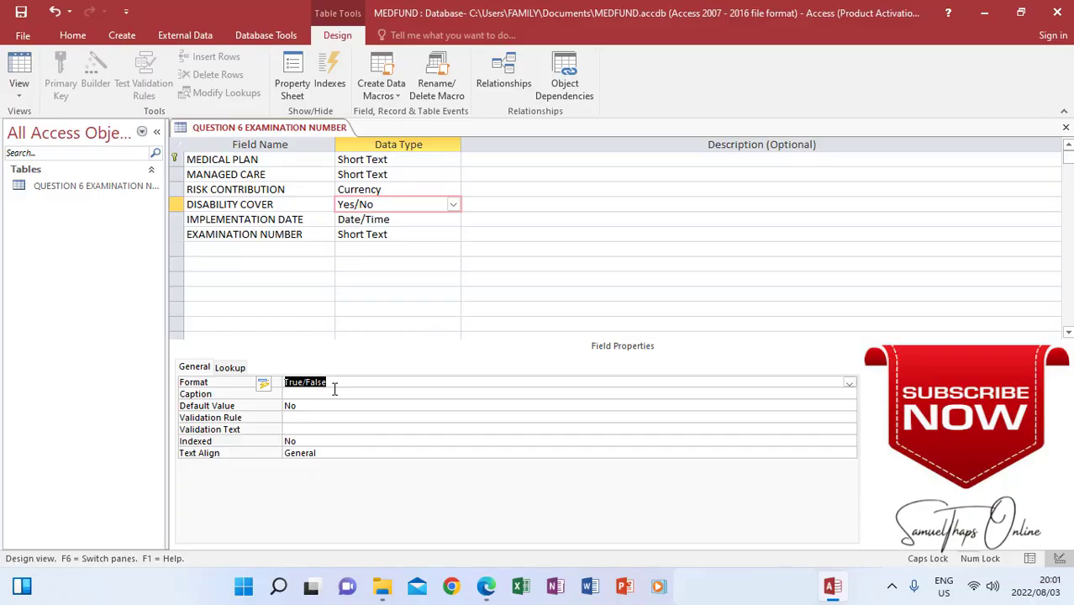
Set the format of the IMPLEMENTATION DATE field to Short Date
click(400, 220)
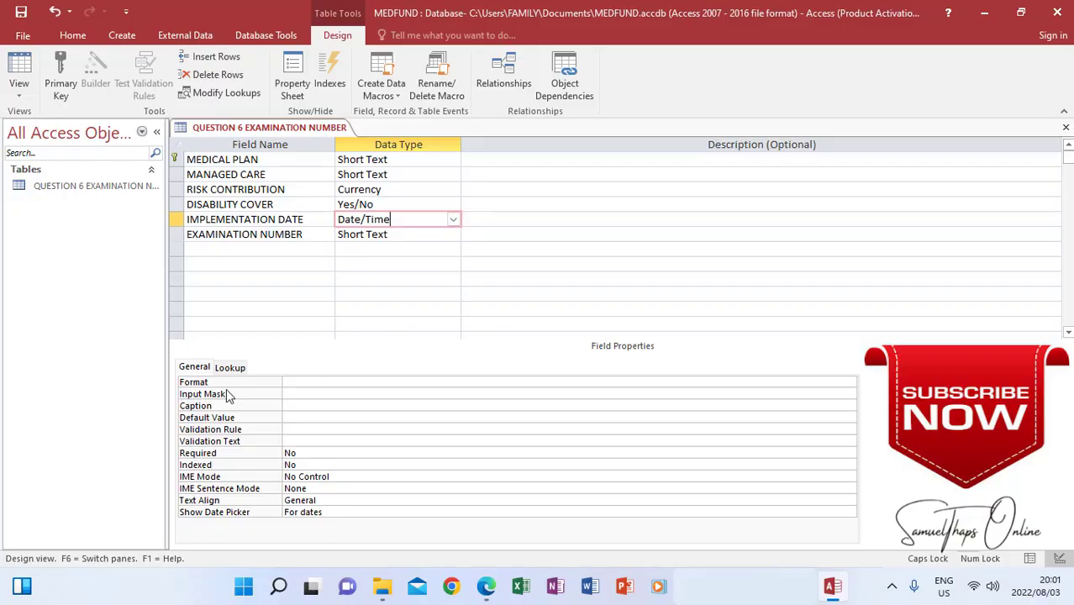
click(847, 381)
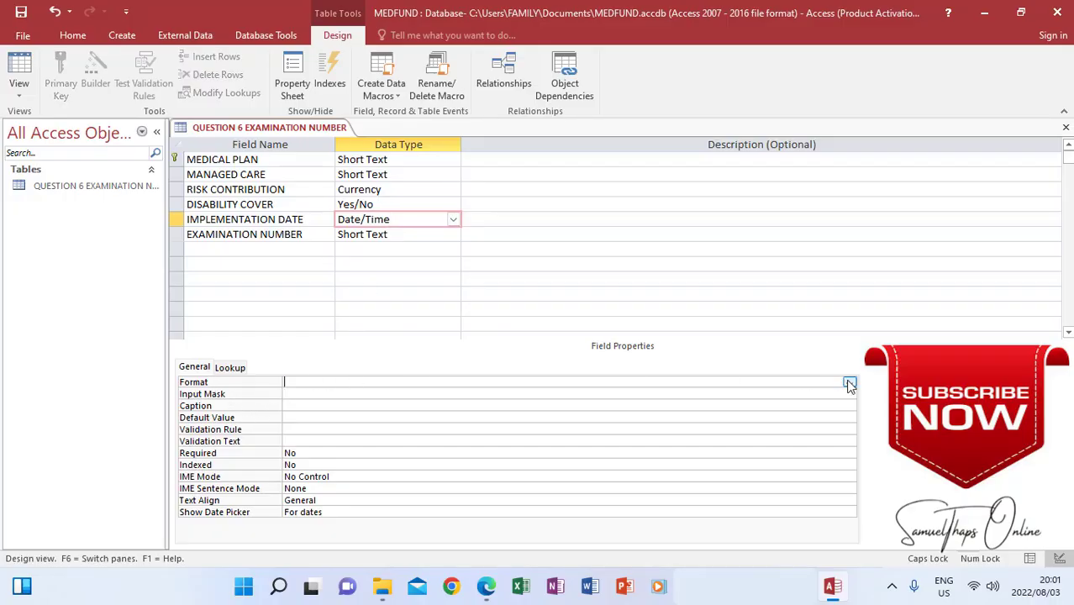
click(849, 382)
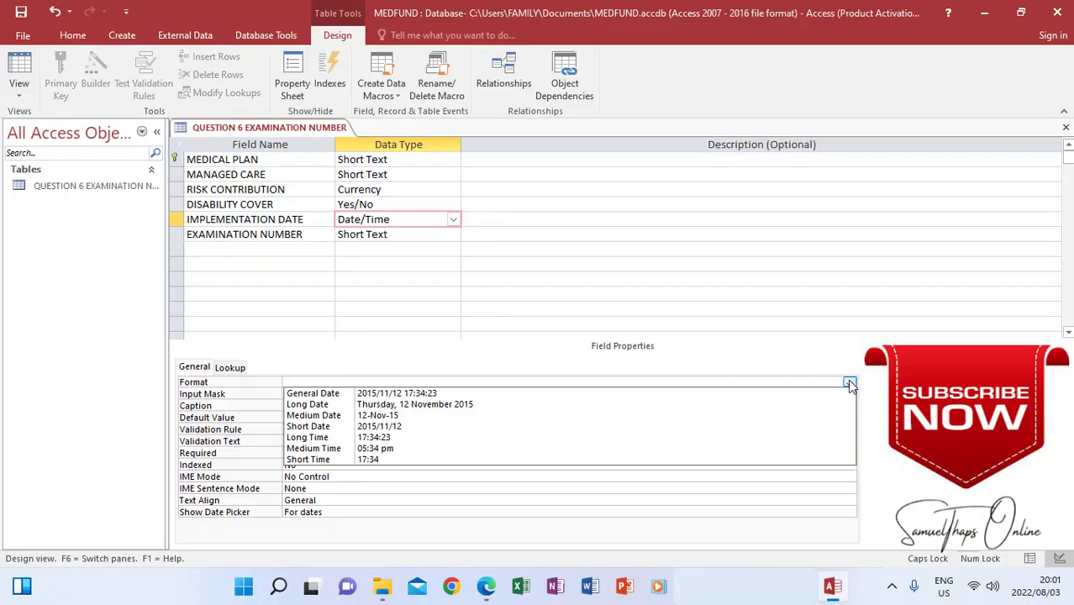
click(310, 430)
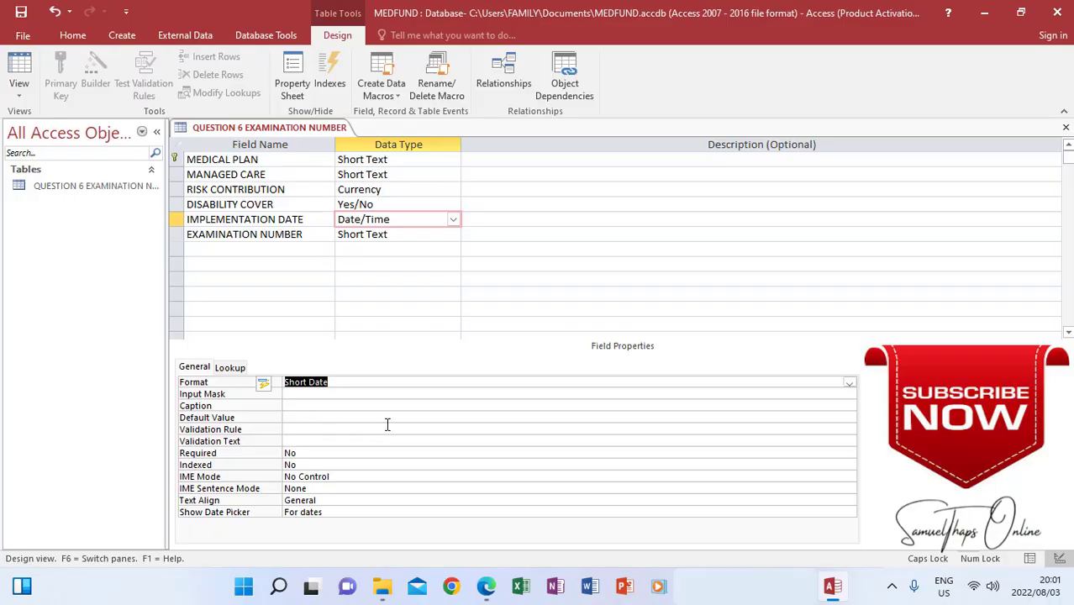
key(Delete)
Set the EXAMINATION NUMBER field size to 13 and save the table design
click(386, 236)
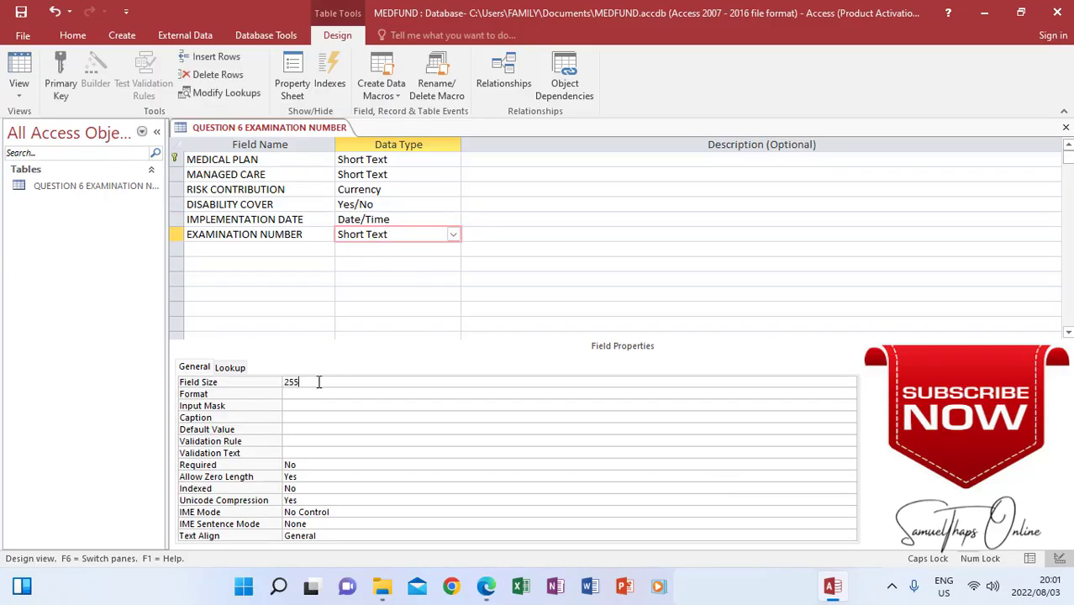
drag(272, 384, 314, 384)
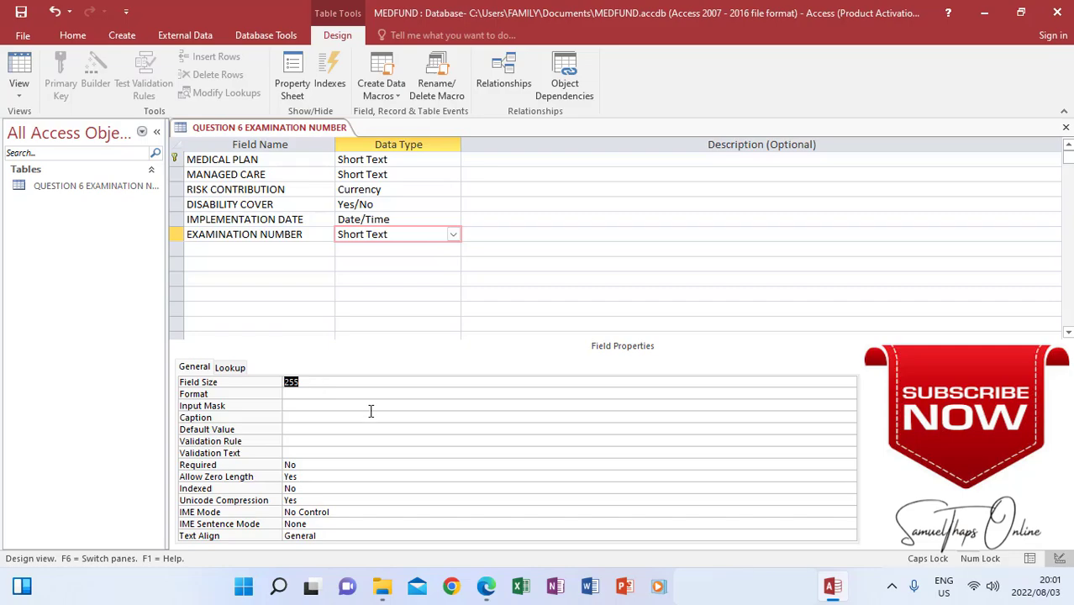
text(13)
click(22, 12)
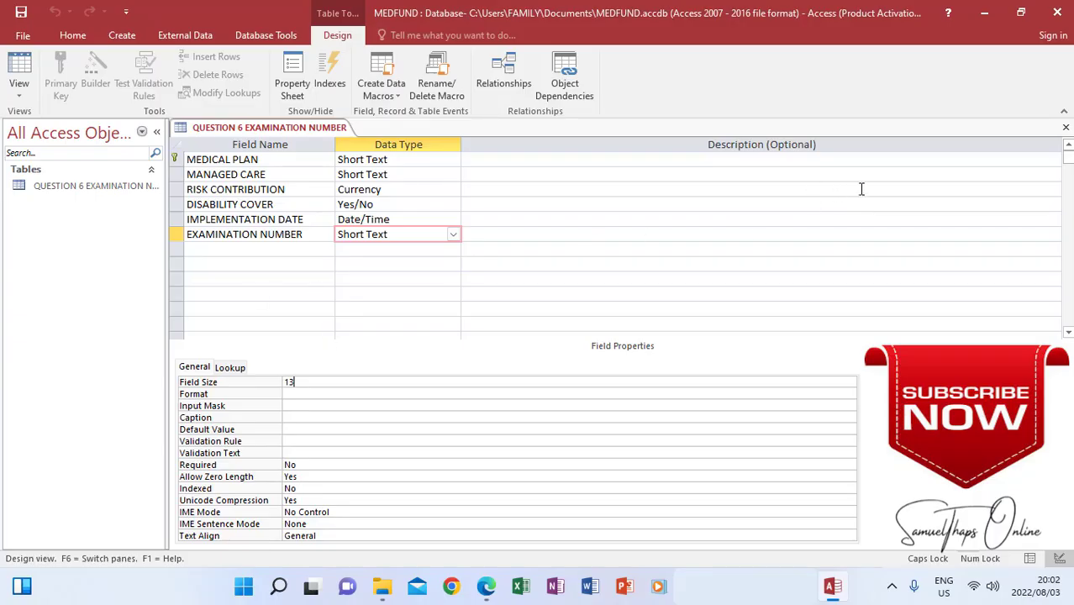
Close the table design and open the Database Documenter print options with the QUESTION 6 EXAMINATION NUMBER table included
click(1066, 127)
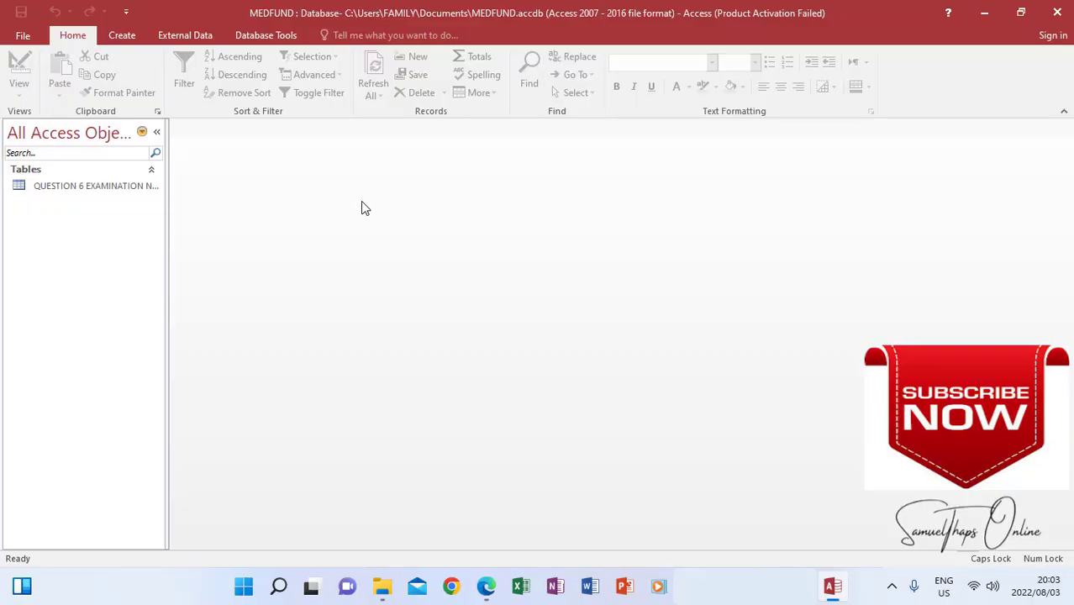
click(263, 37)
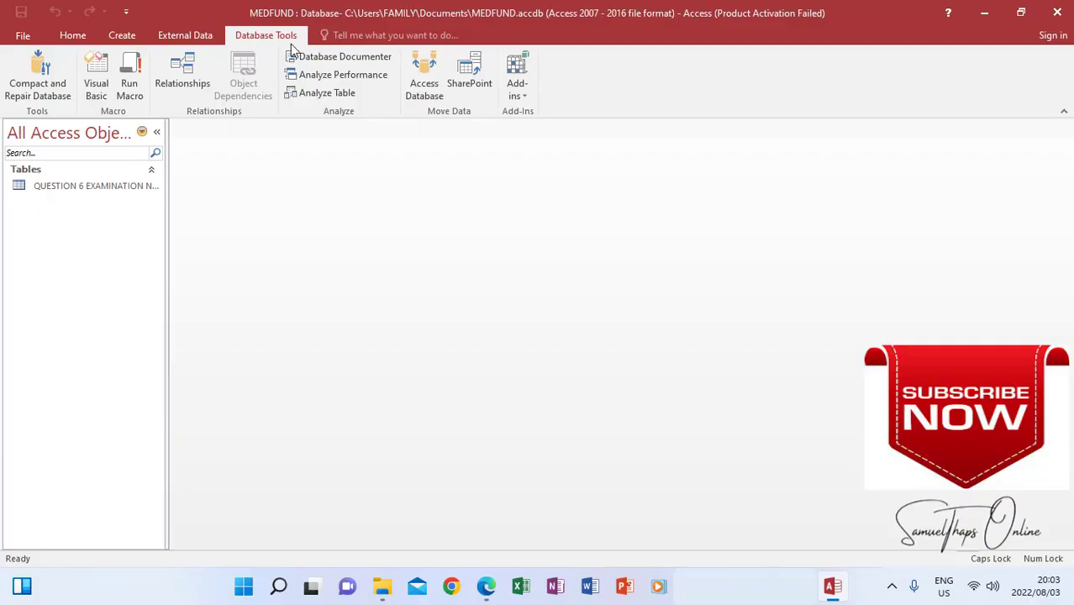
click(319, 59)
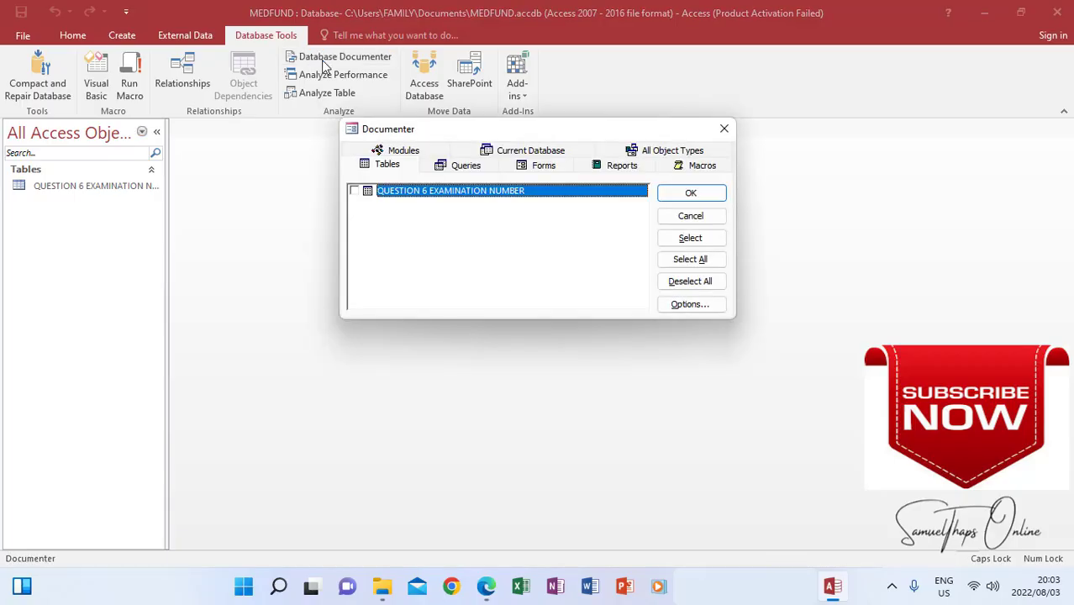
click(354, 192)
click(686, 305)
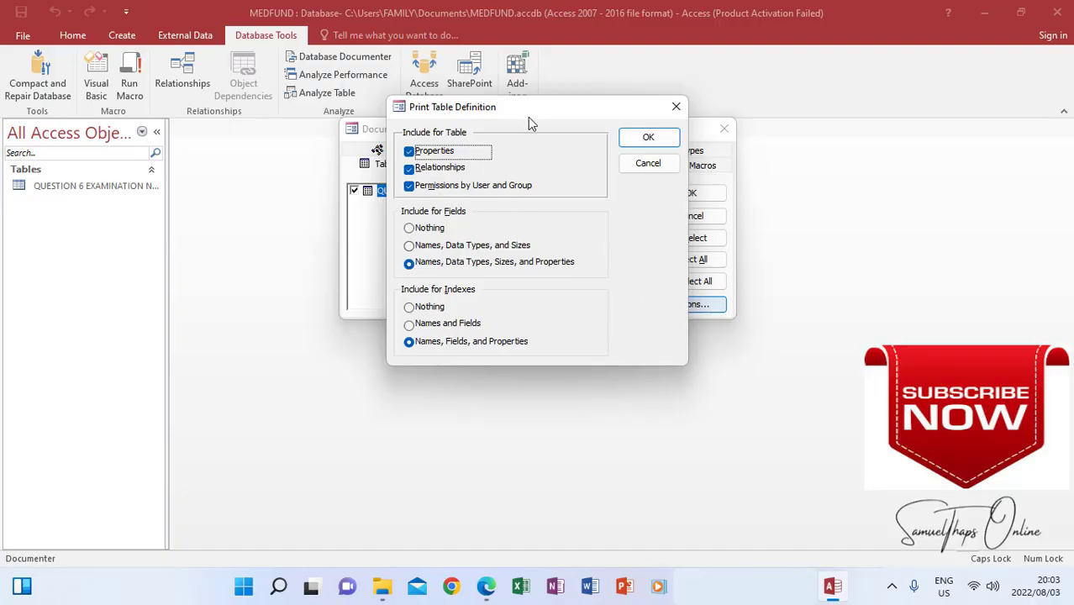
Check the question 6.4 printing instructions in the exam paper PDF, and return to the table definition options in Access
drag(547, 110, 591, 112)
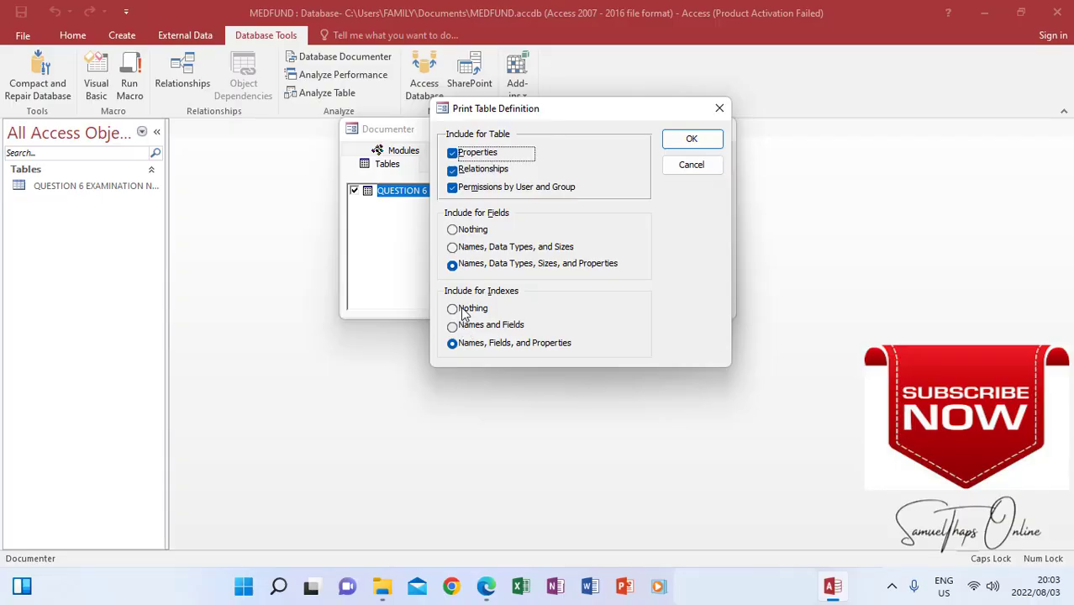
click(454, 154)
click(454, 154)
click(485, 586)
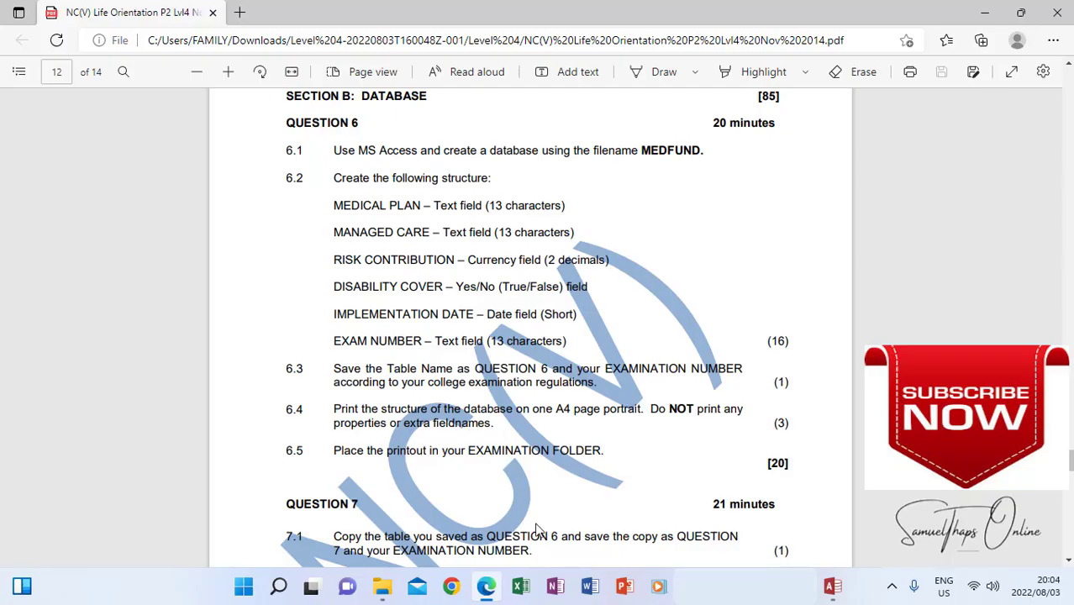
click(832, 586)
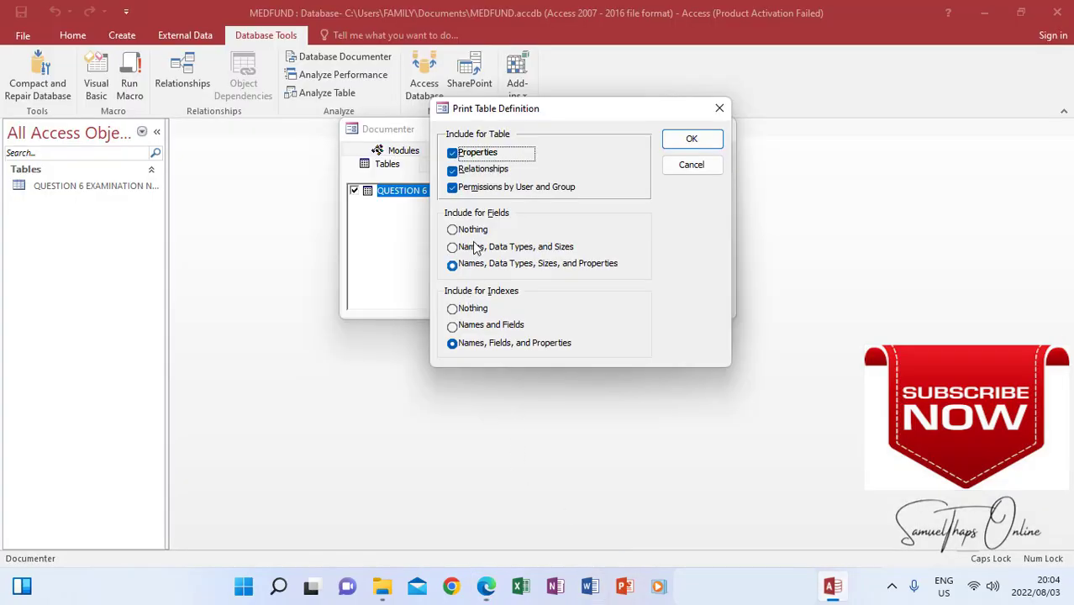
Exclude the table properties and include Nothing for indexes, recheck the printing instructions in the exam paper PDF, and return to Access
click(455, 156)
click(455, 310)
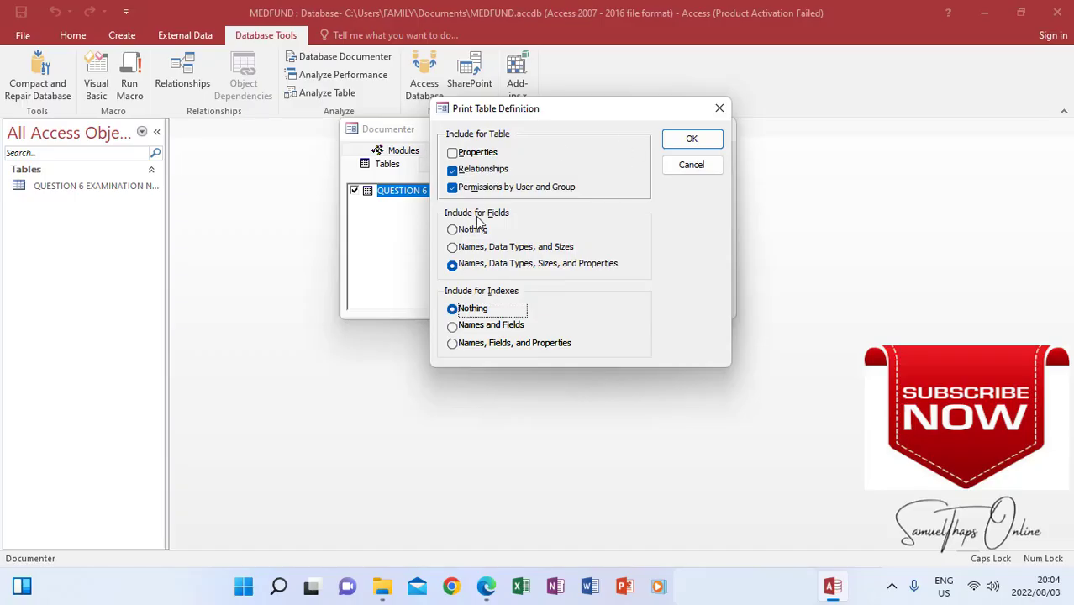
key(alt+Tab)
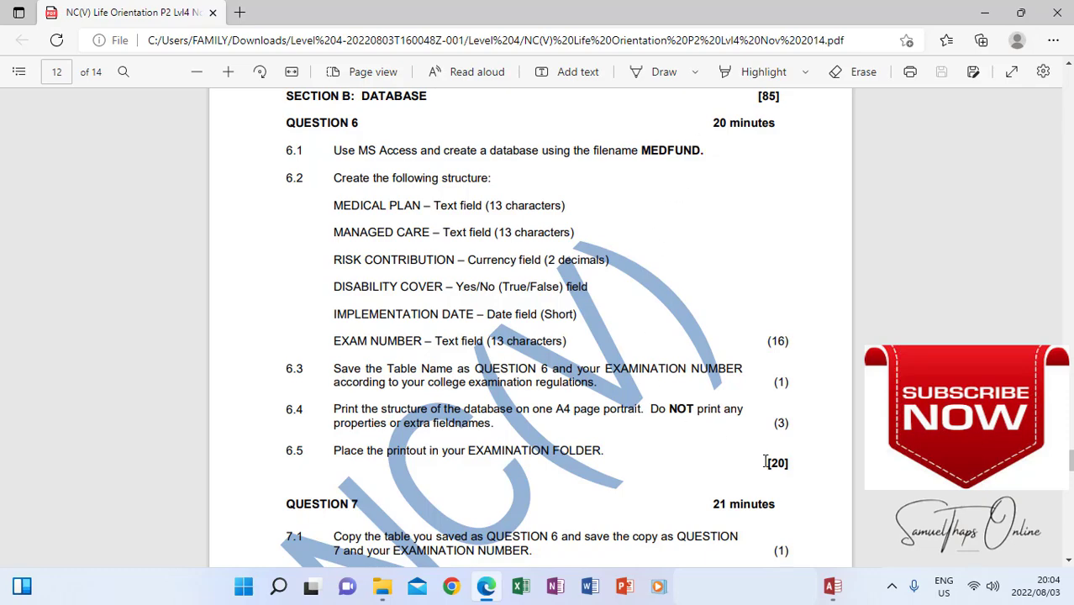
mouse_move(833, 588)
click(808, 531)
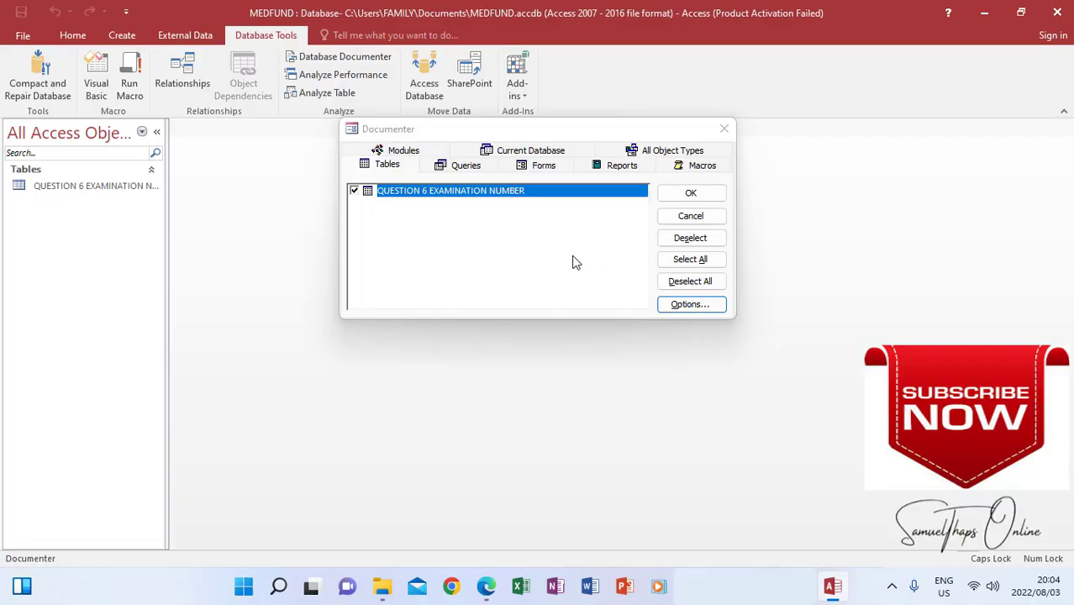
Generate the table definition report and examine the field names, types, sizes and properties on its first page
click(695, 198)
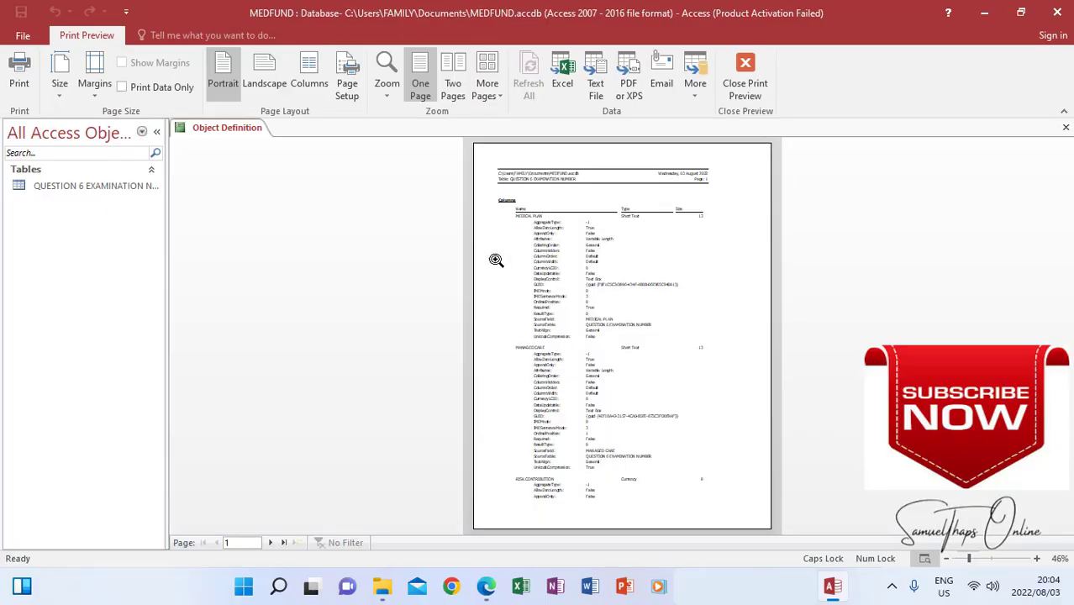
click(540, 252)
click(542, 253)
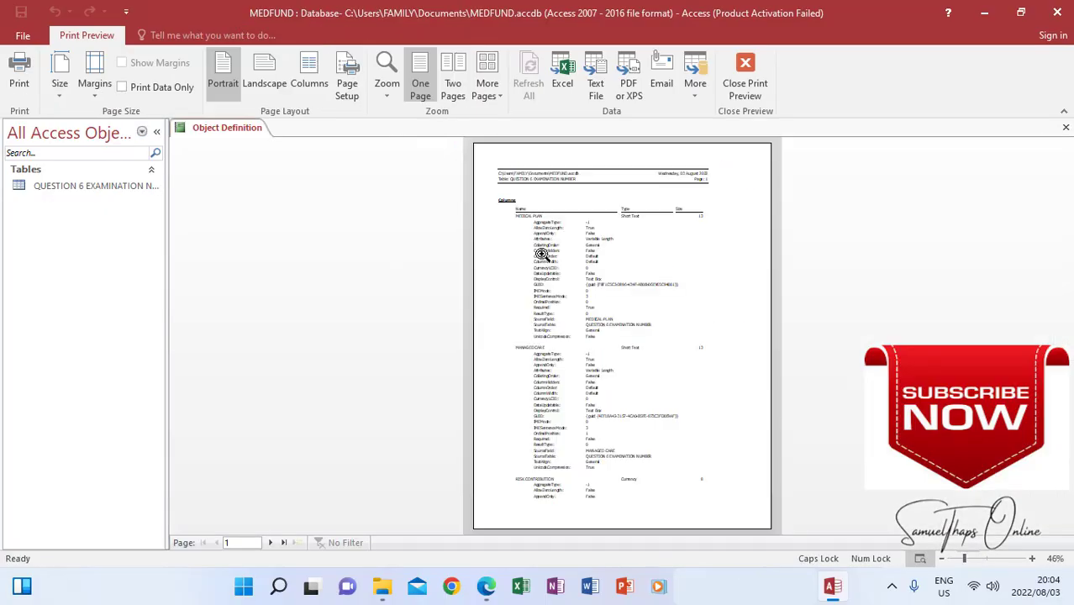
click(542, 257)
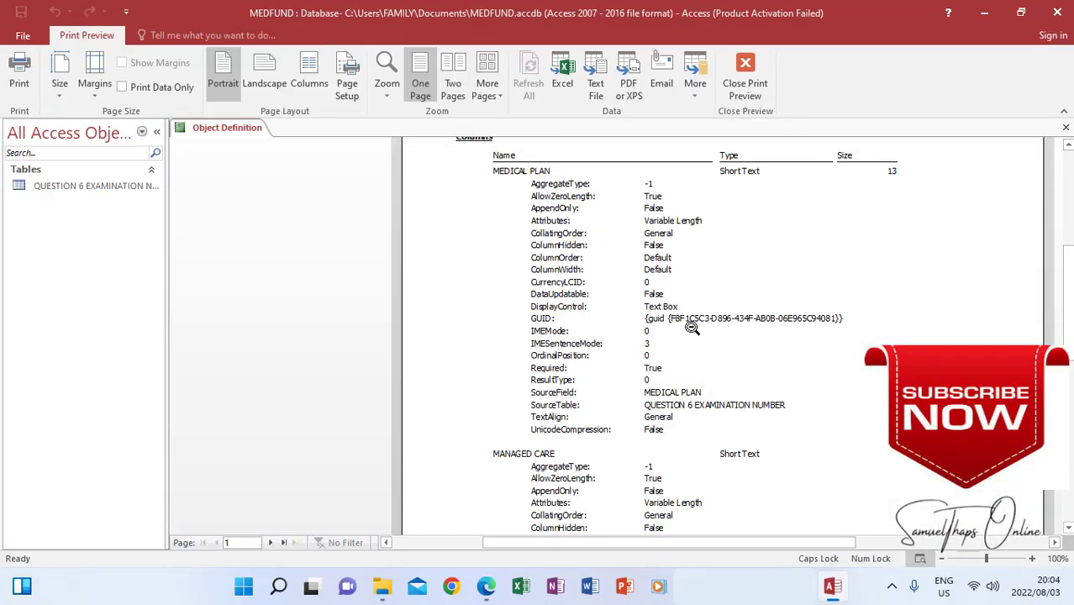
scroll(690, 328, down, 5)
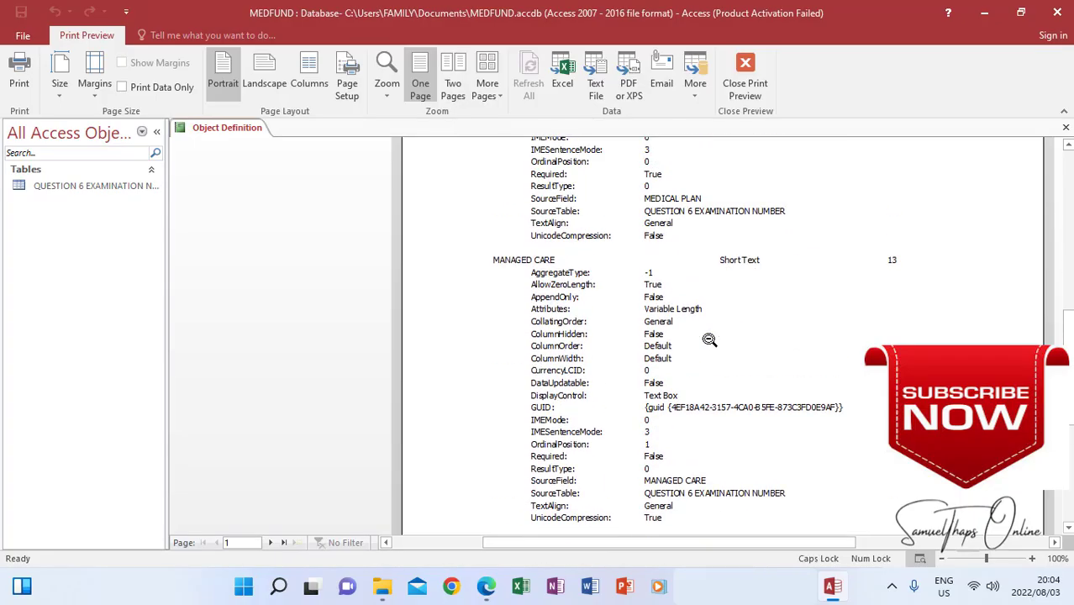
scroll(709, 340, up, 6)
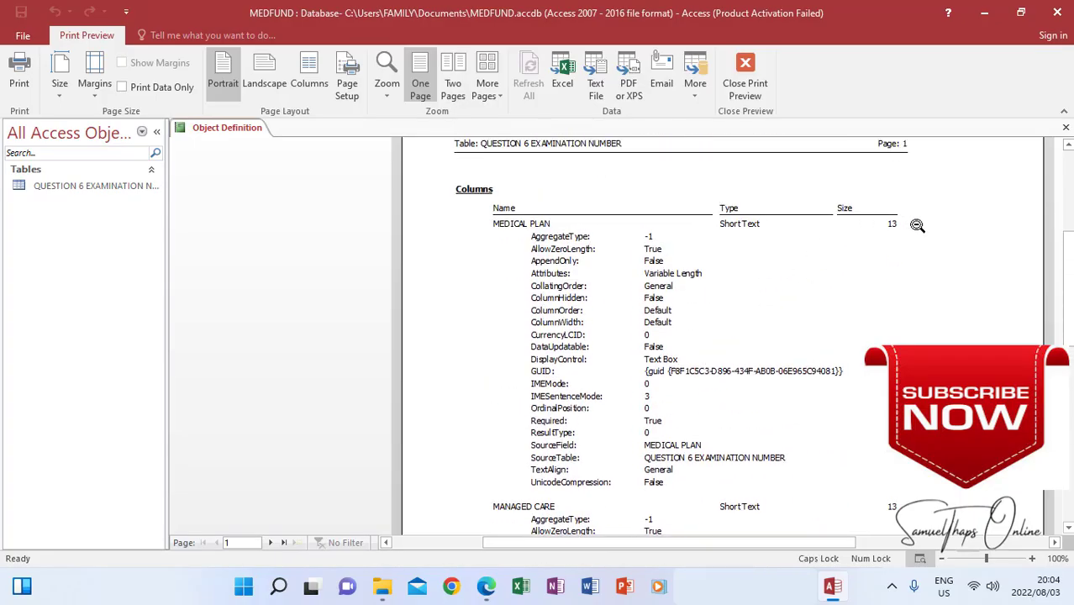
scroll(748, 229, down, 1)
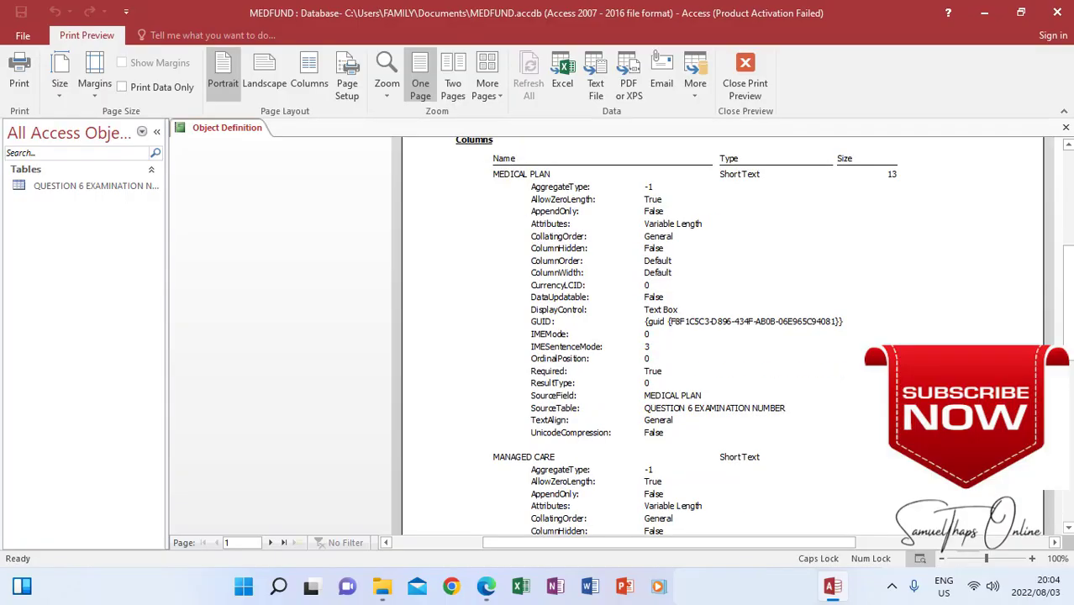
scroll(866, 486, down, 7)
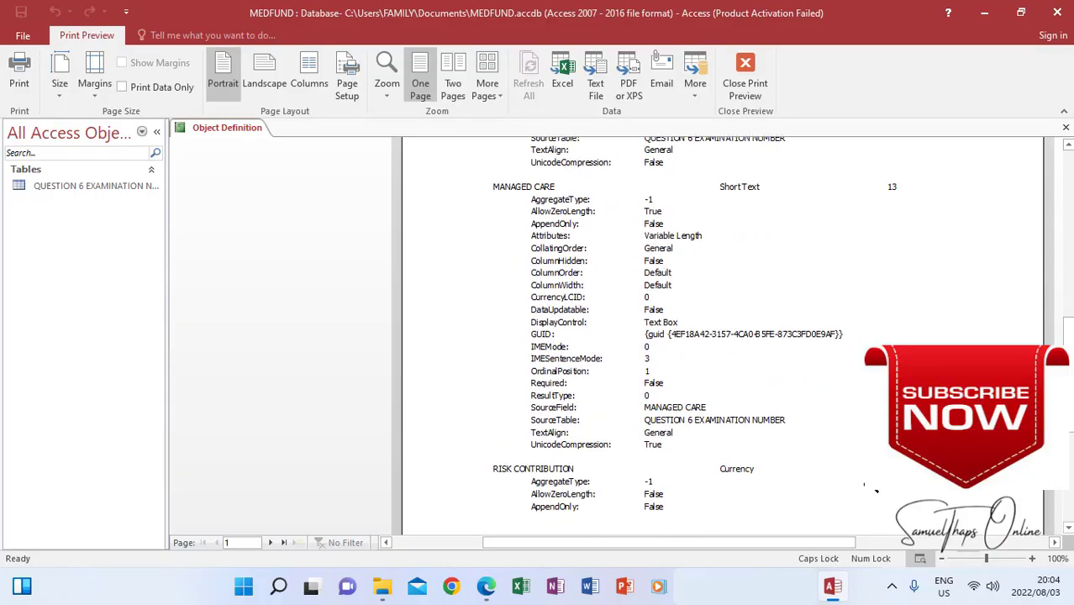
scroll(866, 486, down, 4)
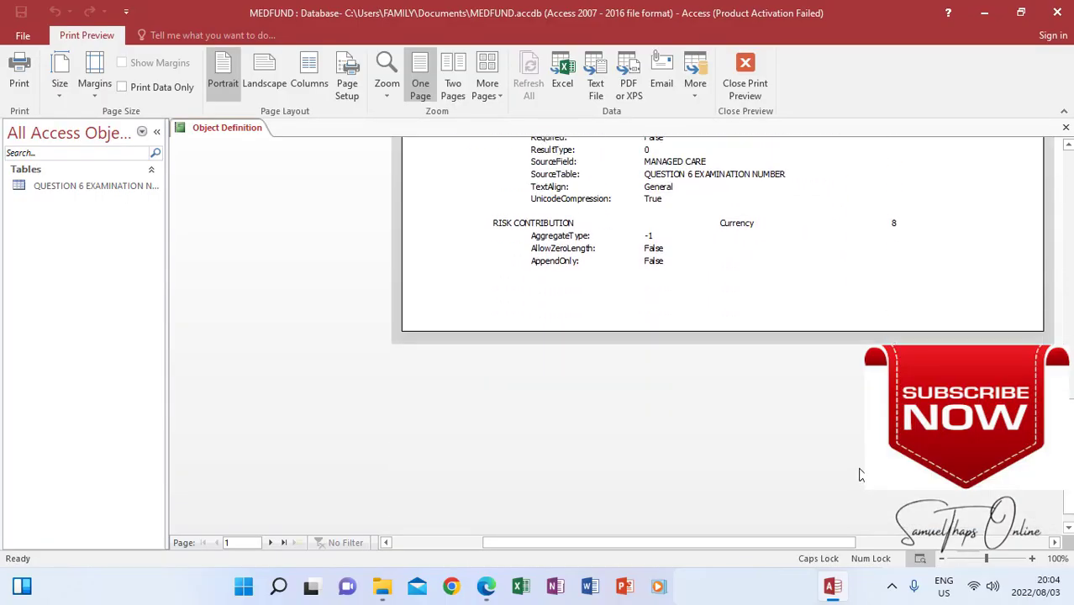